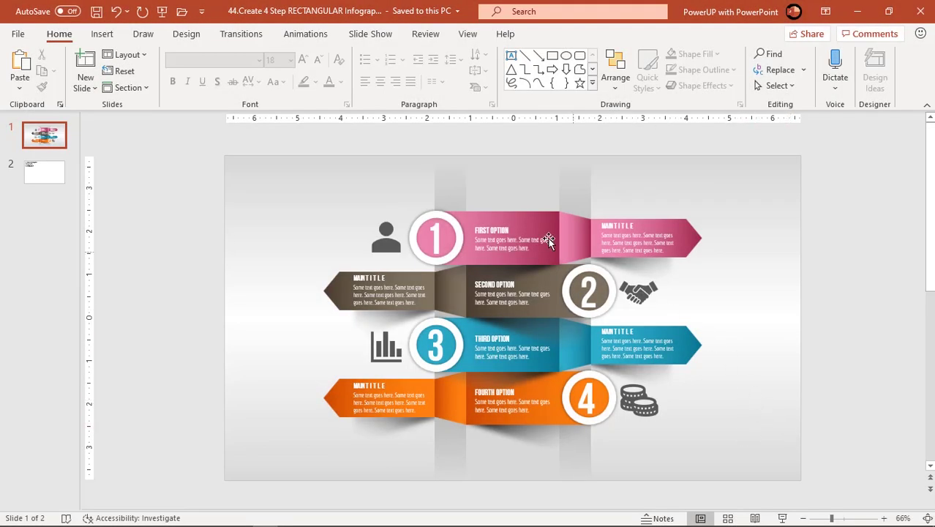
# - Drag the grey vertical strips toward the slide's left edge
pyautogui.moveTo(510, 193); pyautogui.dragTo(261, 179)
pyautogui.moveTo(454, 197); pyautogui.dragTo(240, 191)
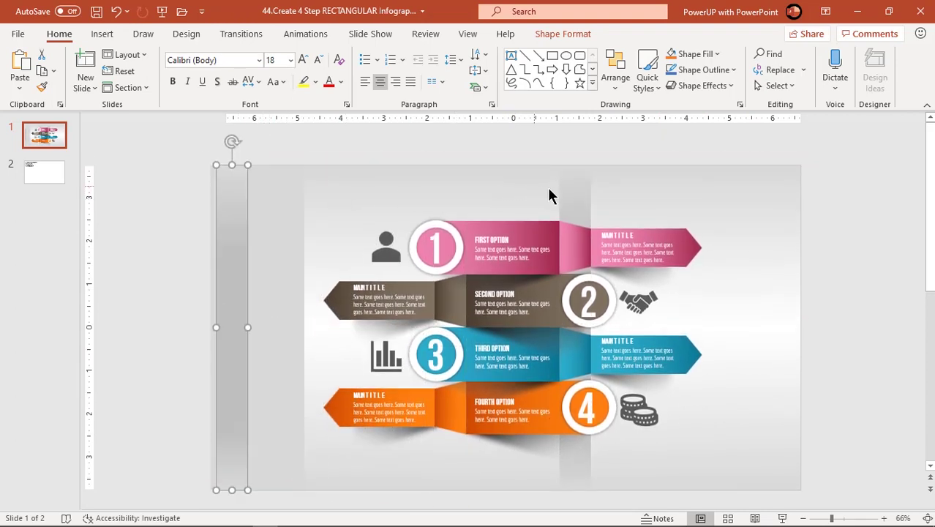
pyautogui.moveTo(573, 189); pyautogui.dragTo(264, 184)
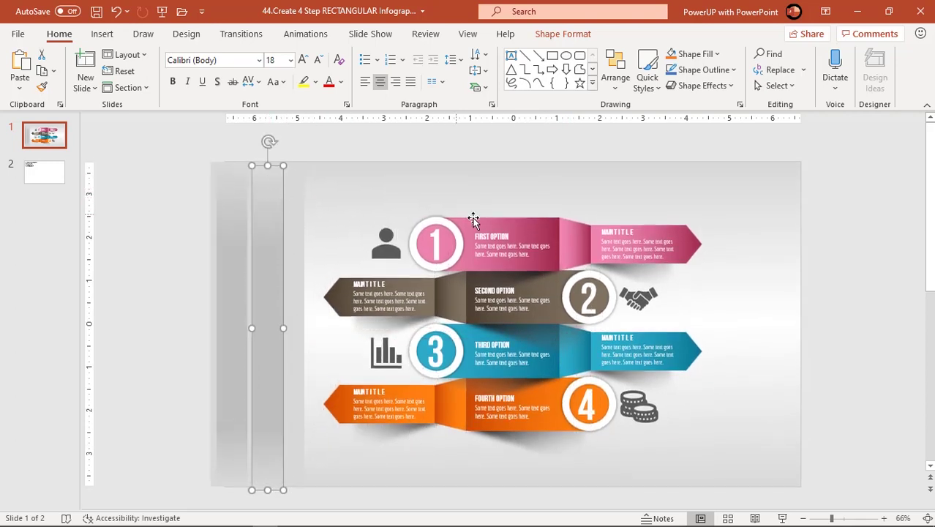
# - Move the pink MAIN TITLE arrow, its text, the fold and the First Option band up to the top row
pyautogui.click(698, 241)
pyautogui.moveTo(698, 242); pyautogui.dragTo(748, 200)
pyautogui.click(678, 253)
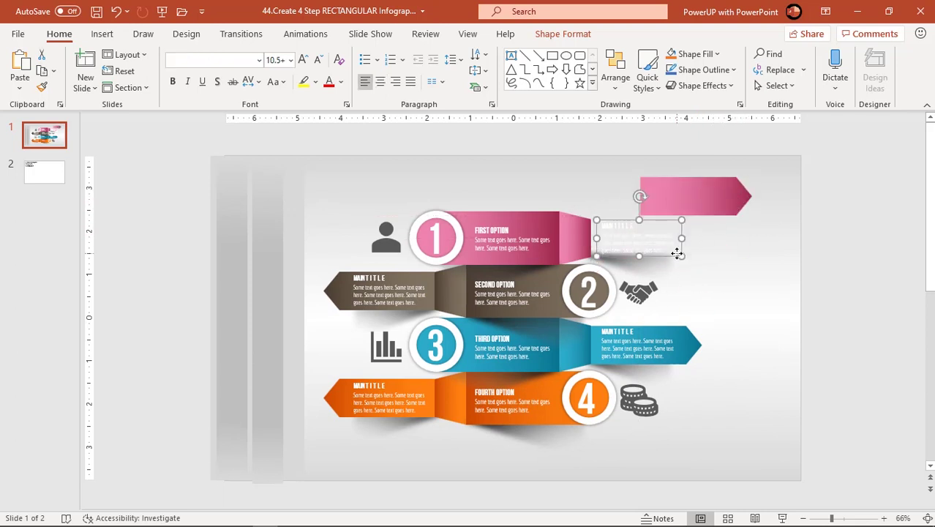
pyautogui.moveTo(680, 252); pyautogui.dragTo(718, 207)
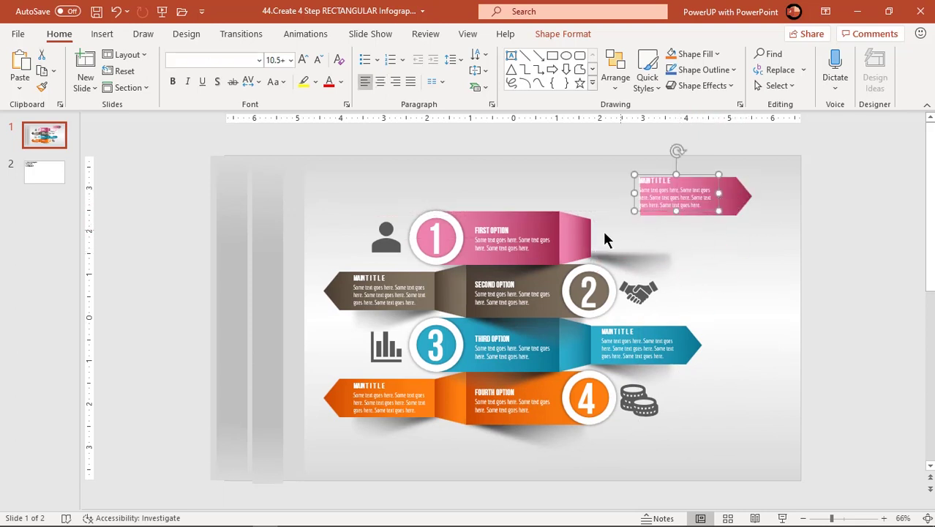
pyautogui.click(628, 257)
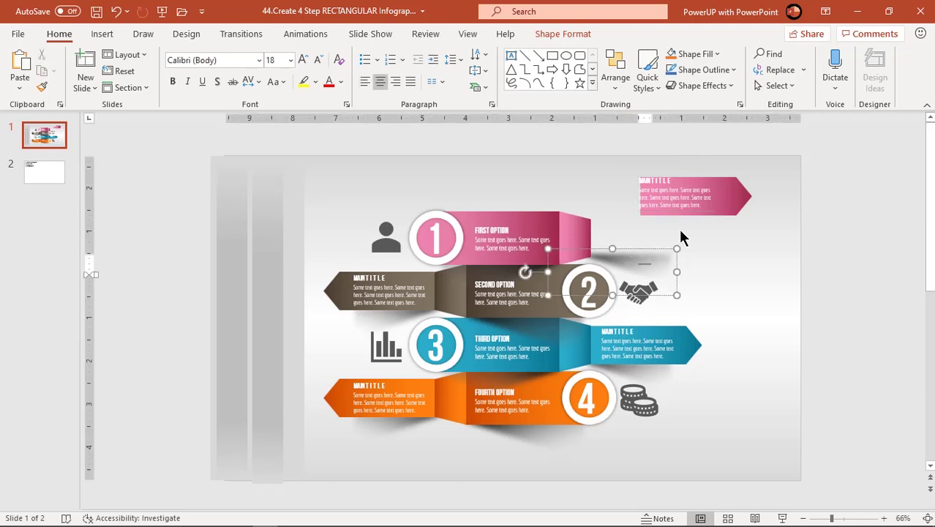
pyautogui.moveTo(660, 252); pyautogui.dragTo(707, 216)
pyautogui.click(564, 221)
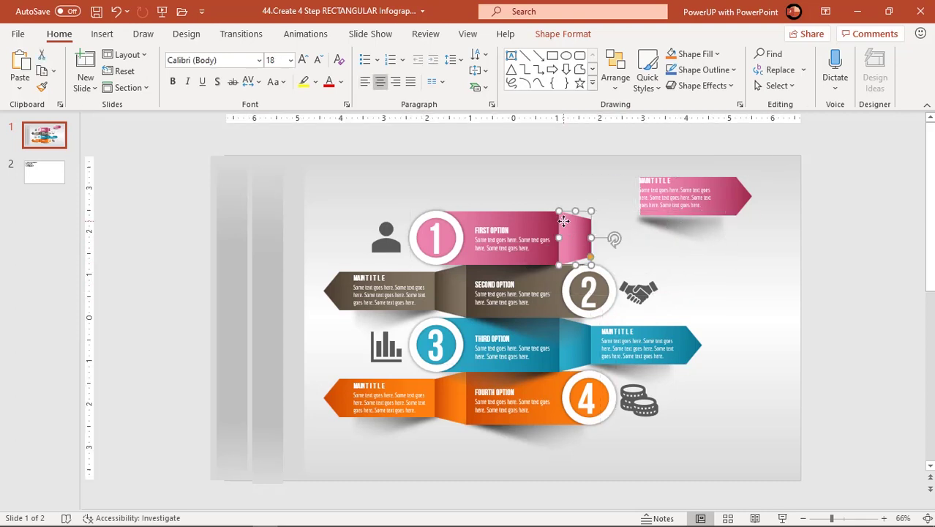
pyautogui.moveTo(568, 231); pyautogui.dragTo(592, 185)
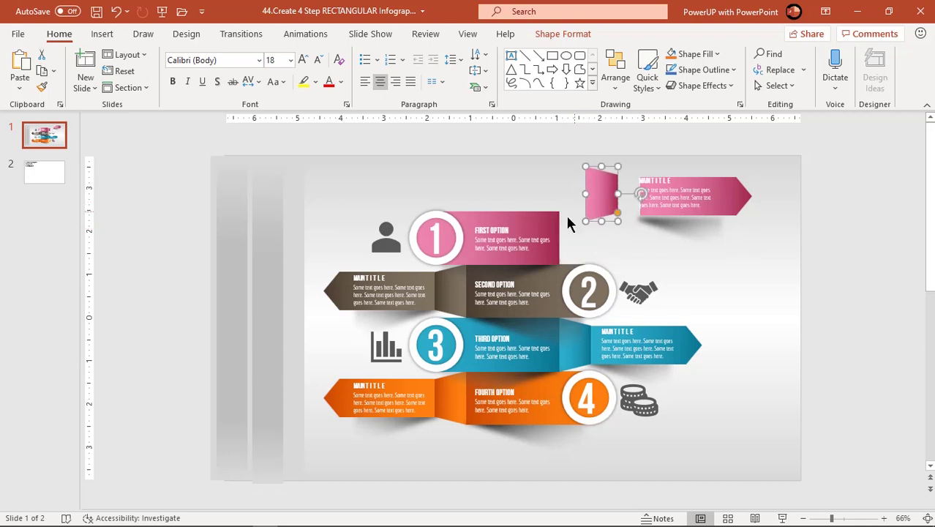
pyautogui.click(542, 216)
pyautogui.moveTo(536, 220); pyautogui.dragTo(559, 170)
# - Move the First Option text, circle 1 and person icon up, then undo the whole rearrangement
pyautogui.click(513, 268)
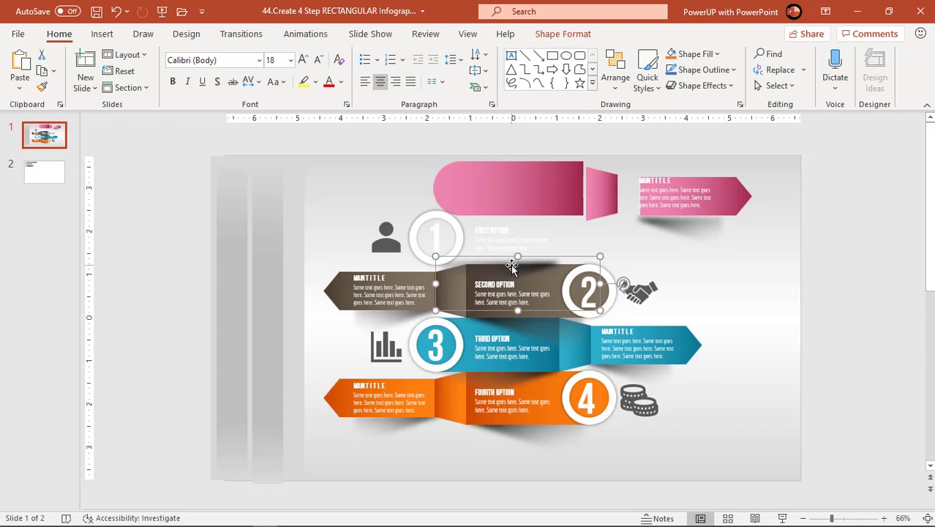
pyautogui.click(526, 221)
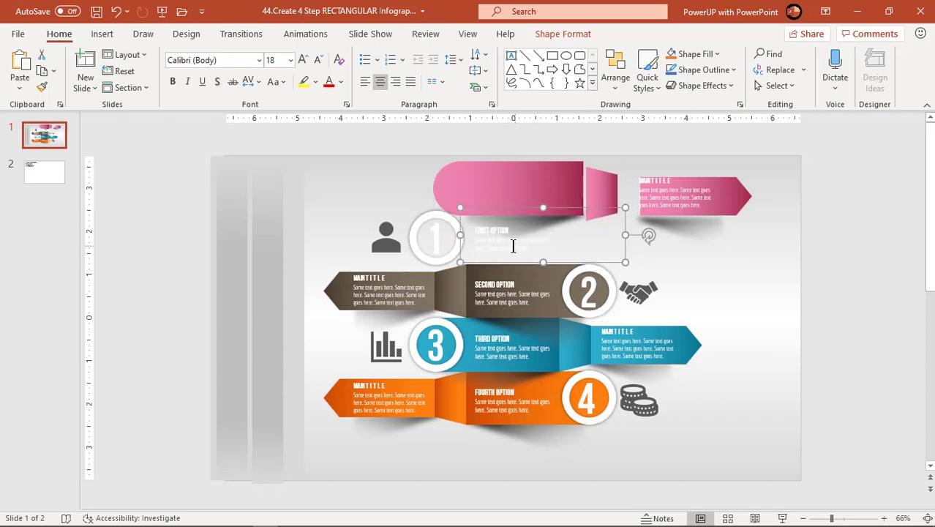
pyautogui.click(511, 246)
pyautogui.moveTo(538, 256); pyautogui.dragTo(541, 202)
pyautogui.moveTo(458, 246); pyautogui.dragTo(448, 183)
pyautogui.click(438, 240)
pyautogui.click(396, 253)
pyautogui.moveTo(395, 253); pyautogui.dragTo(400, 213)
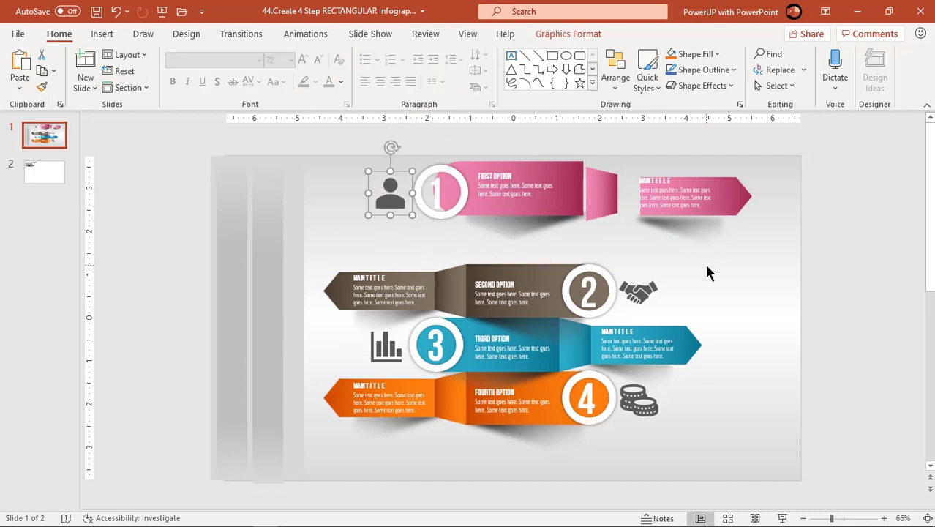
pyautogui.hotkey('ctrl', 'z')
pyautogui.hotkey('ctrl', 'z')
pyautogui.hotkey('ctrl', 'z')
pyautogui.hotkey('ctrl', 'z')
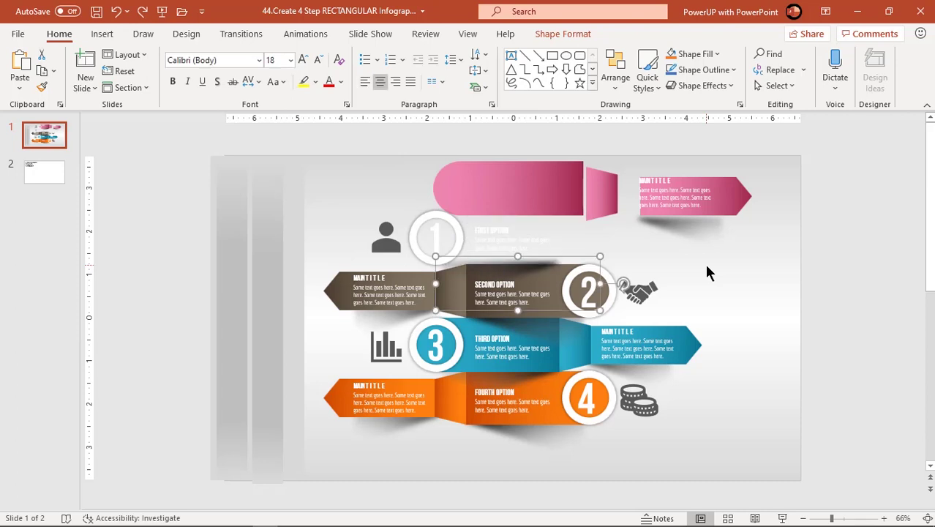
pyautogui.hotkey('ctrl', 'z')
pyautogui.hotkey('ctrl', 'z')
pyautogui.hotkey('ctrl', 'z')
pyautogui.hotkey('ctrl', 'z')
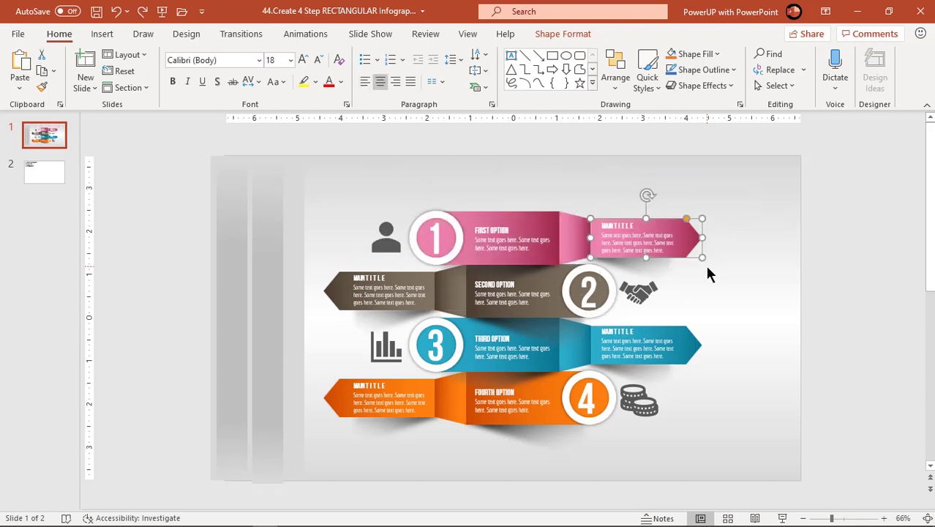
pyautogui.hotkey('ctrl', 'z')
pyautogui.hotkey('ctrl', 'z')
pyautogui.hotkey('ctrl', 'z')
pyautogui.hotkey('ctrl', 'z')
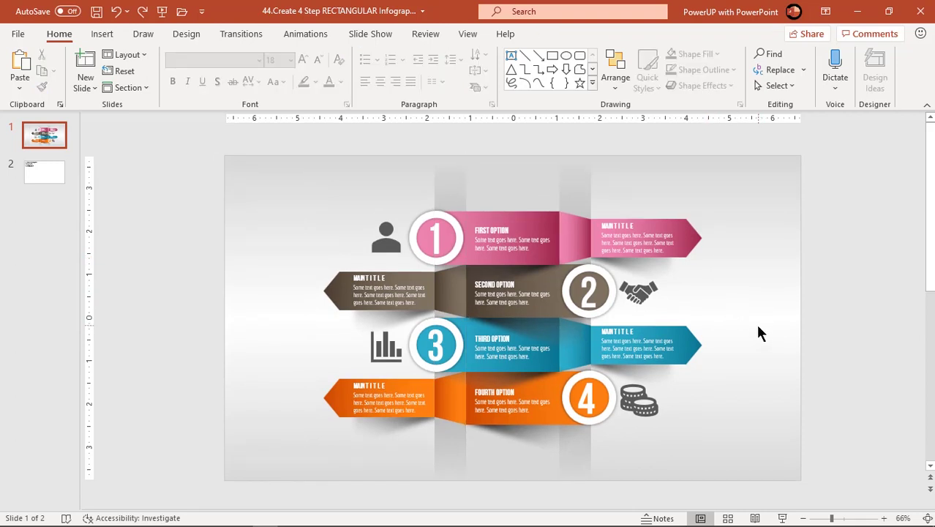
# - Open the Animation Pane, give one vertical rectangle a Horizontal Out Split and the left one a Wipe
pyautogui.click(311, 40)
pyautogui.click(636, 57)
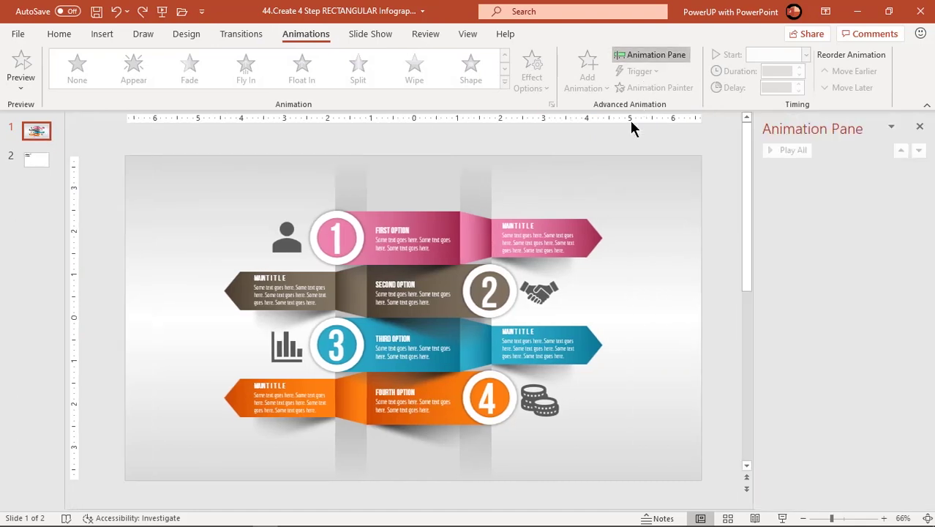
pyautogui.click(417, 191)
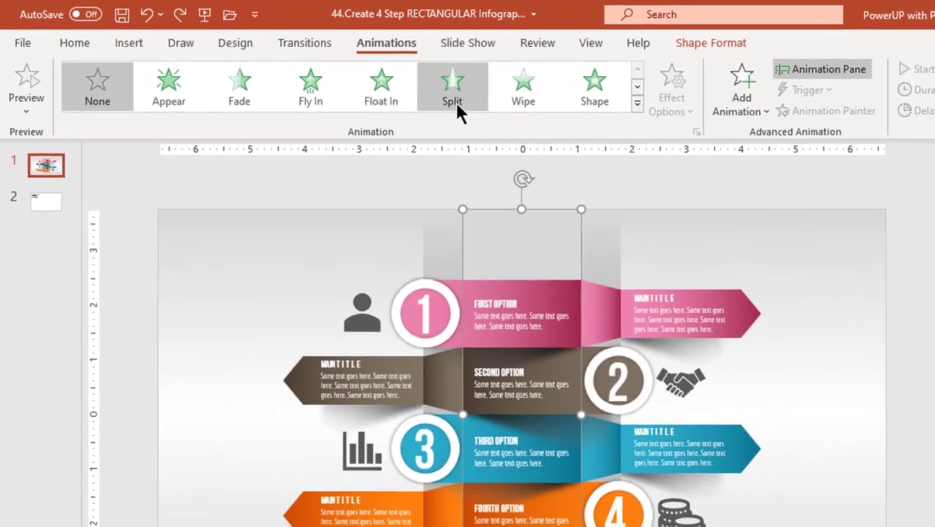
pyautogui.click(361, 81)
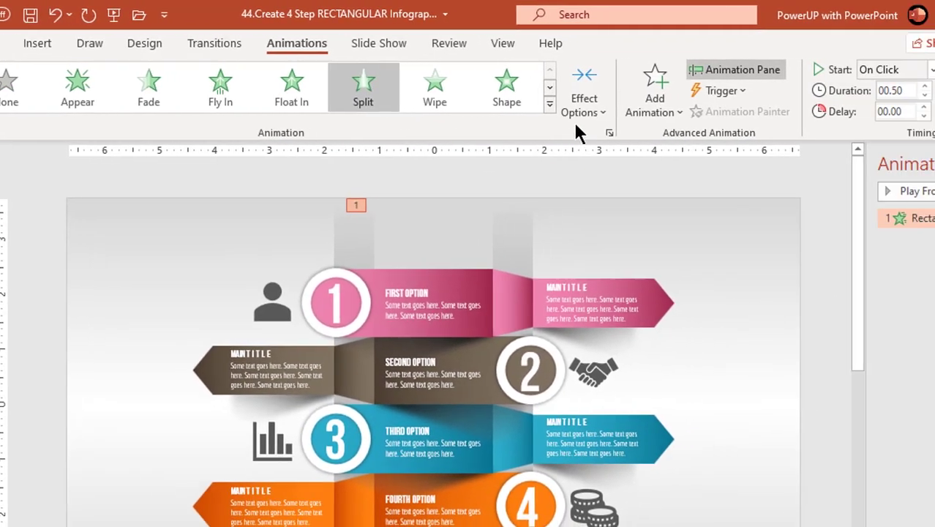
pyautogui.click(675, 110)
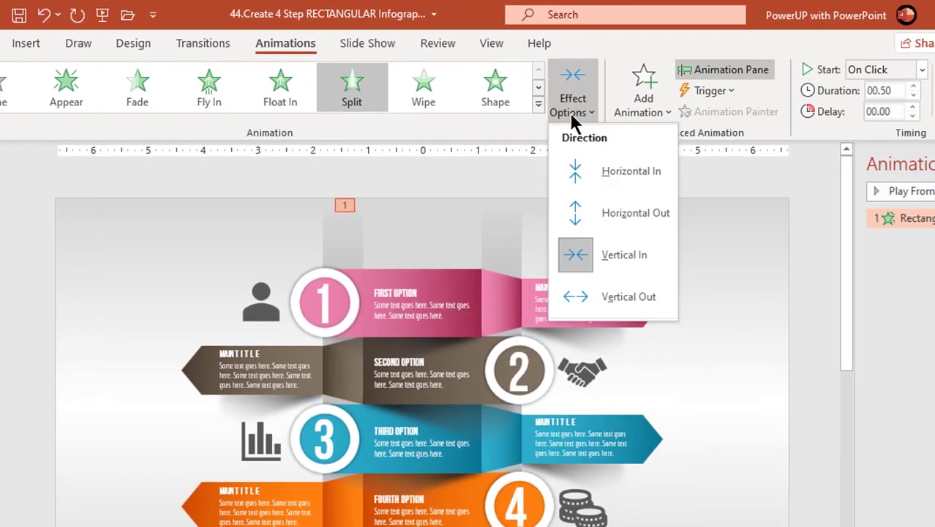
pyautogui.click(586, 212)
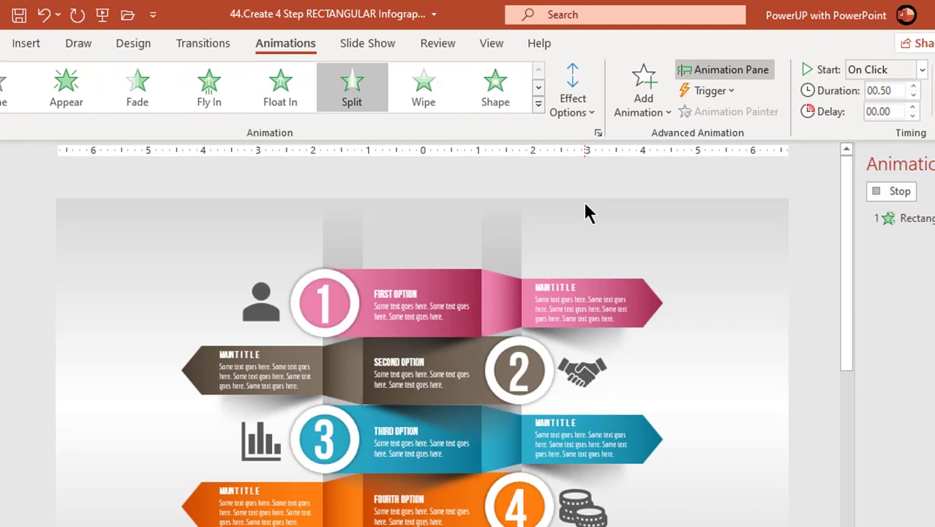
pyautogui.click(345, 236)
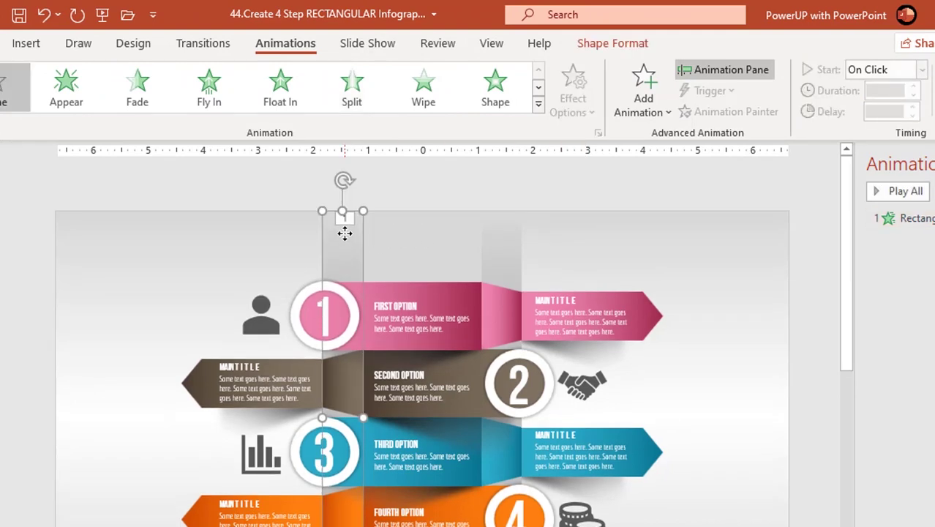
pyautogui.click(421, 102)
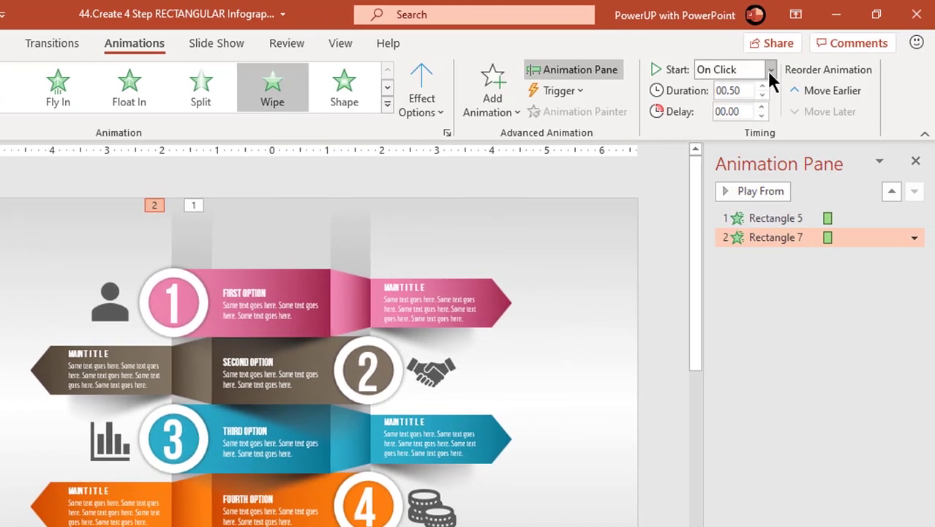
# - Make Rectangle 7's Wipe start With Previous and add a Wipe to the centre Rectangle 6
pyautogui.click(920, 70)
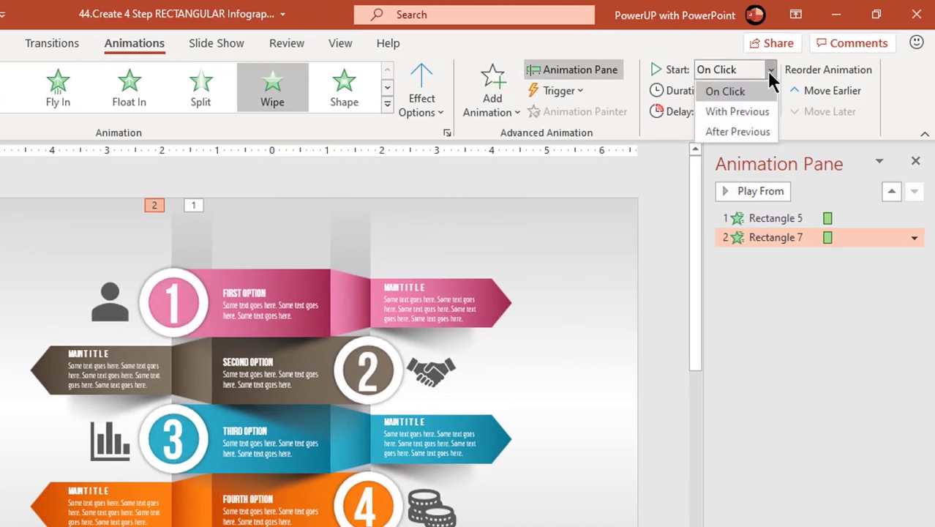
pyautogui.click(748, 109)
pyautogui.click(355, 228)
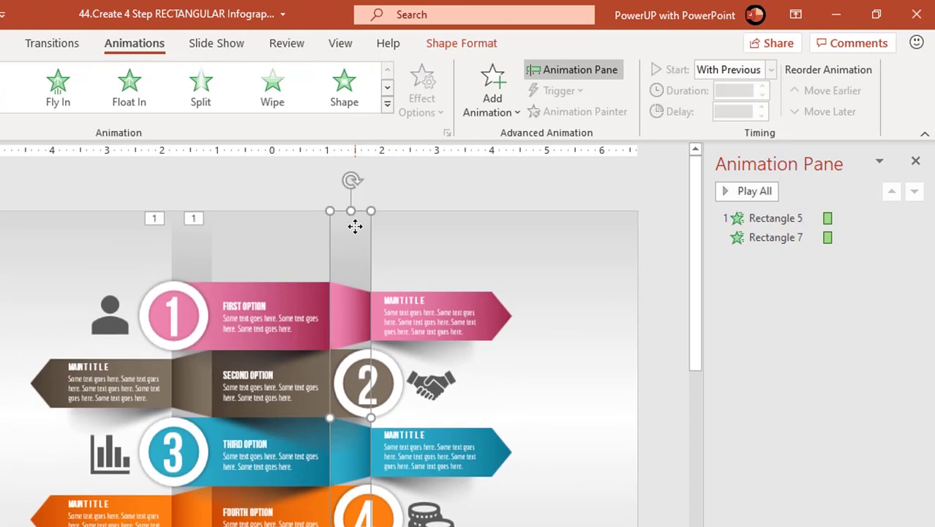
pyautogui.click(273, 103)
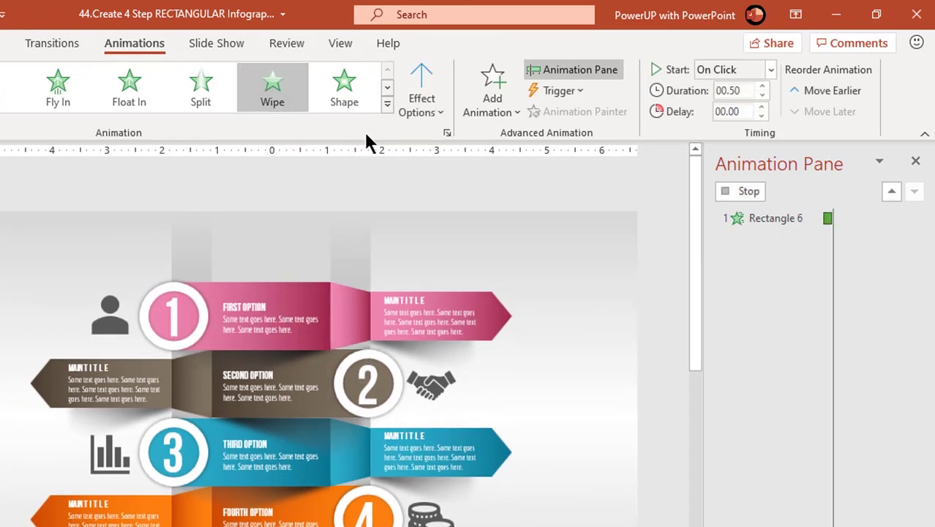
# - Set Rectangle 6's Wipe to From Top, starting With Previous
pyautogui.click(415, 118)
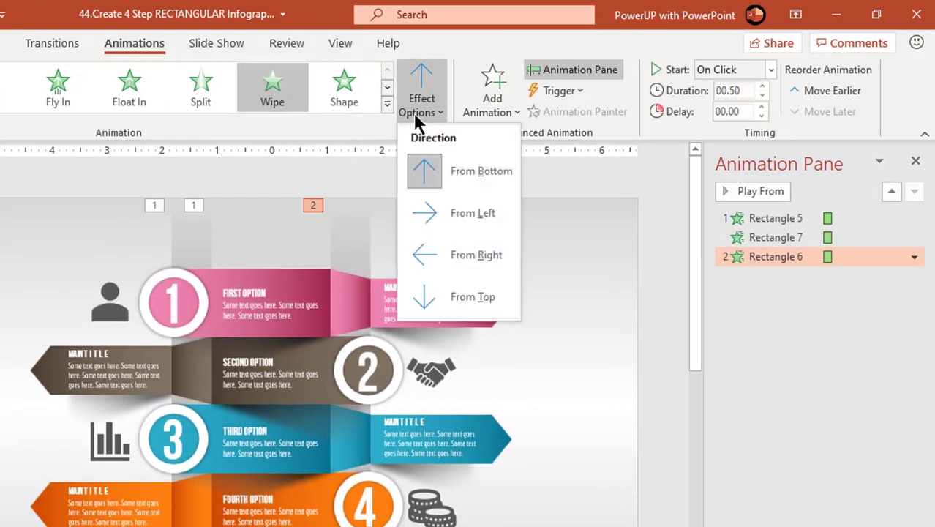
pyautogui.click(448, 296)
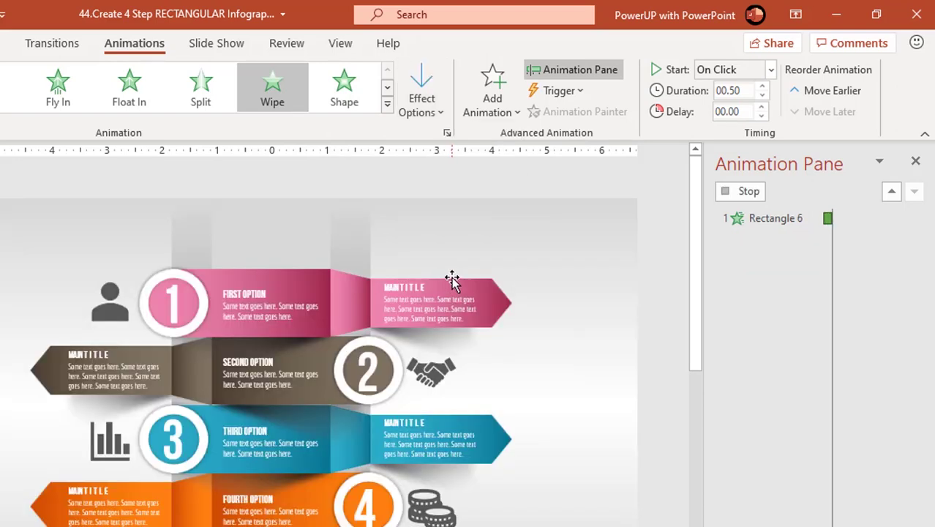
pyautogui.click(770, 71)
pyautogui.click(740, 112)
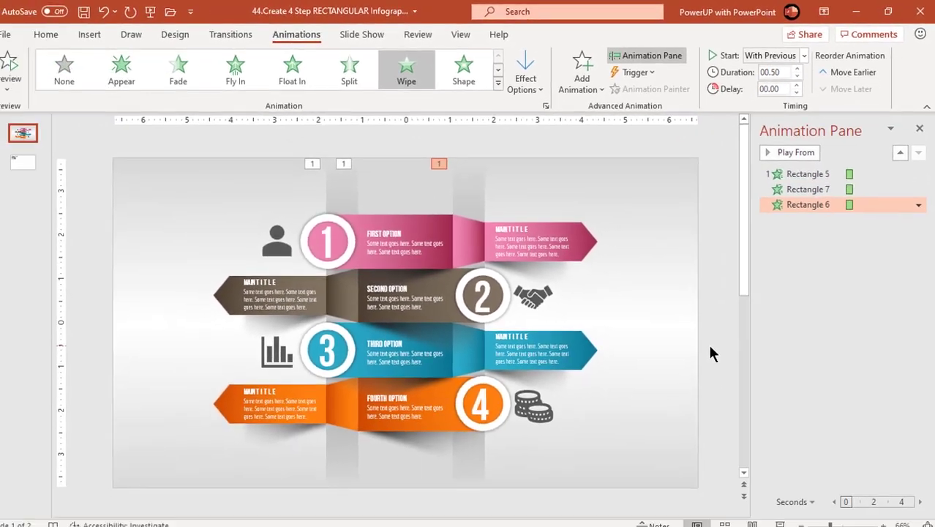
pyautogui.click(650, 444)
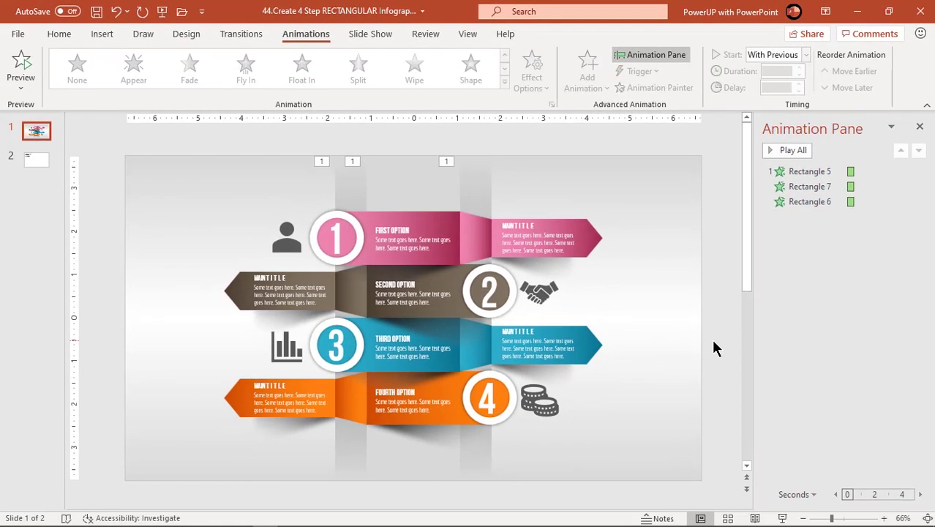
pyautogui.click(352, 219)
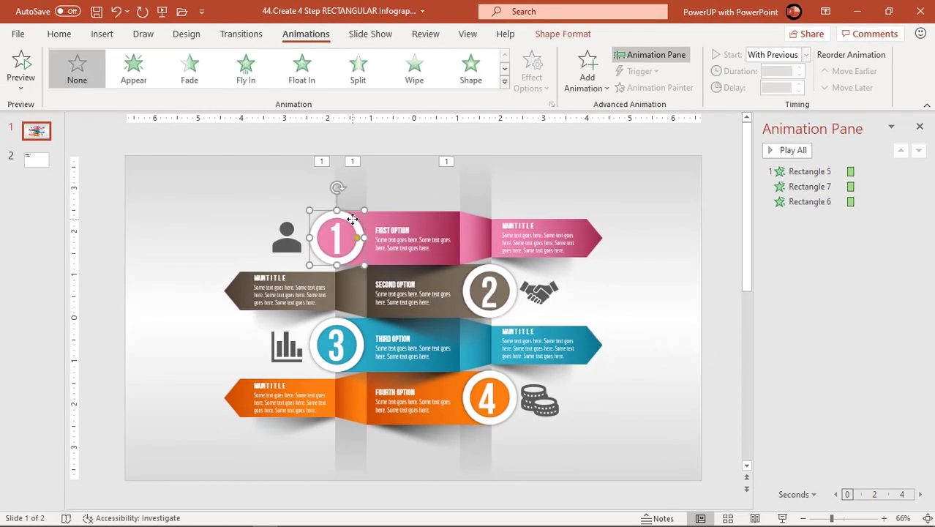
# - Give circle 1 and its number a Zoom entrance, the number starting After Previous
pyautogui.click(504, 82)
pyautogui.click(192, 187)
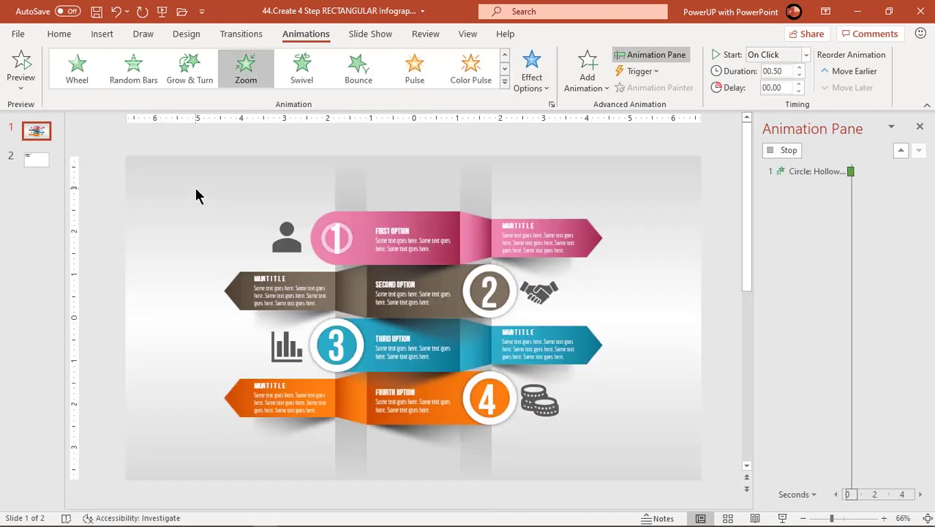
pyautogui.click(335, 236)
pyautogui.press('Escape')
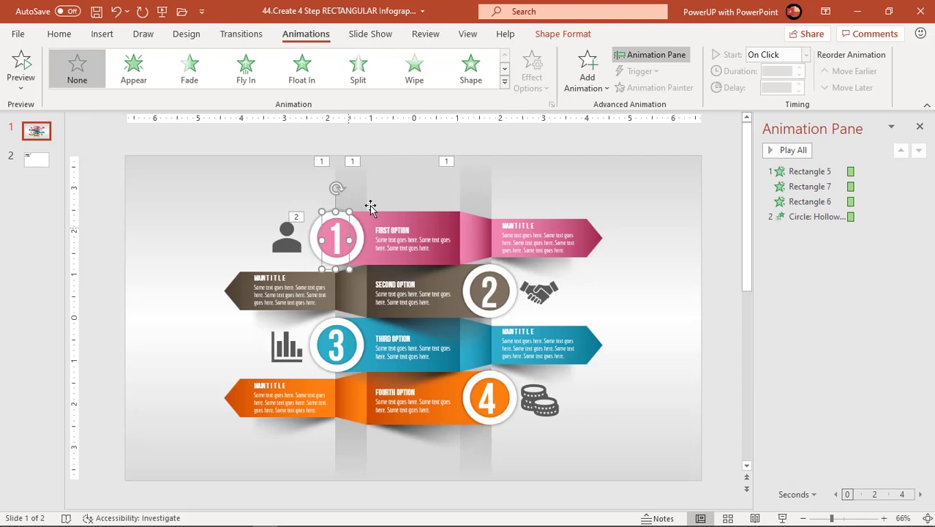
pyautogui.click(505, 82)
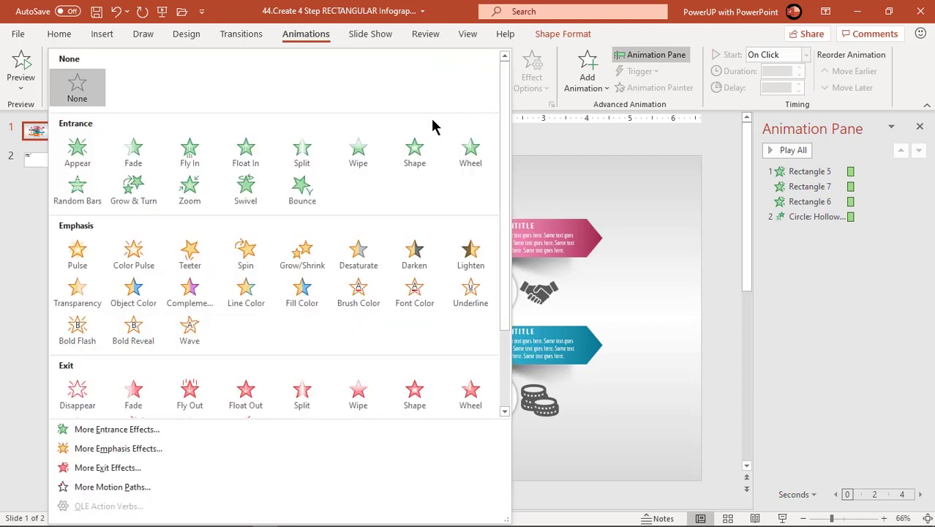
pyautogui.click(192, 189)
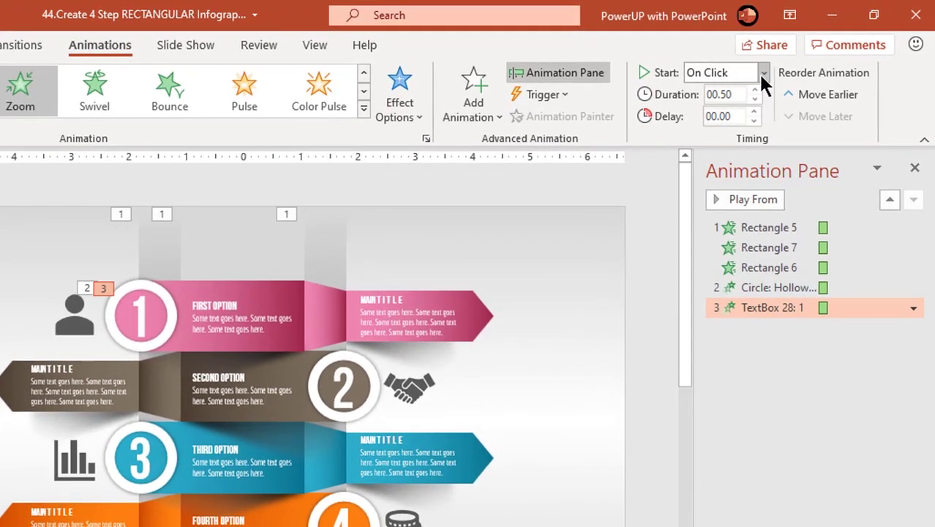
pyautogui.click(764, 72)
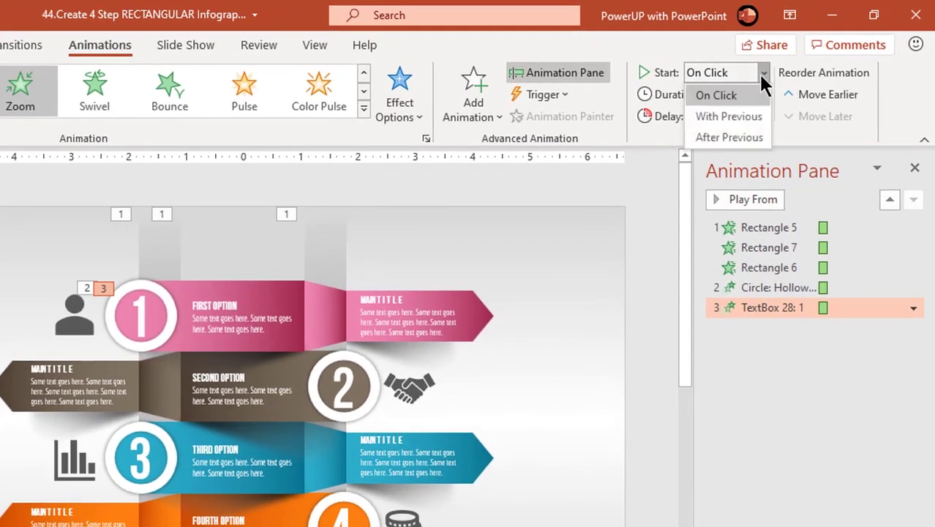
pyautogui.click(727, 130)
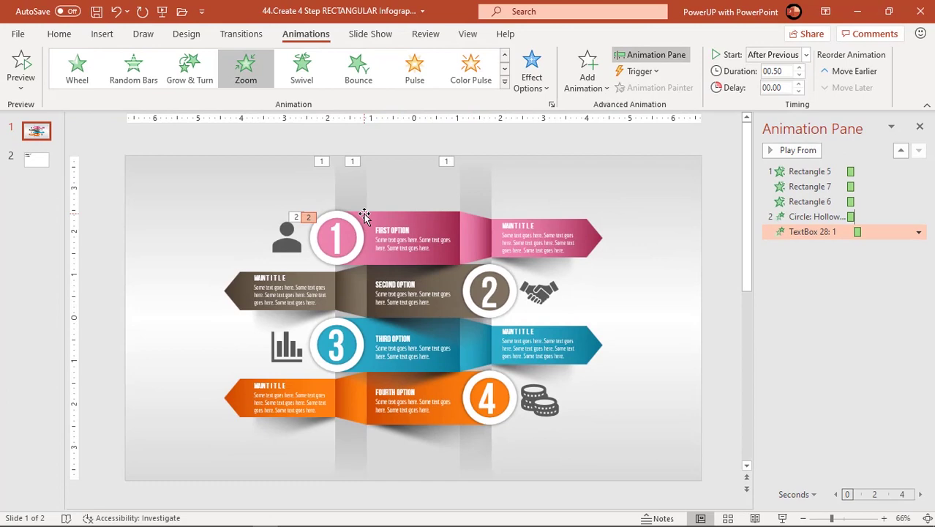
# - Make the pink First Option bar Wipe From Left, starting After Previous
pyautogui.click(364, 214)
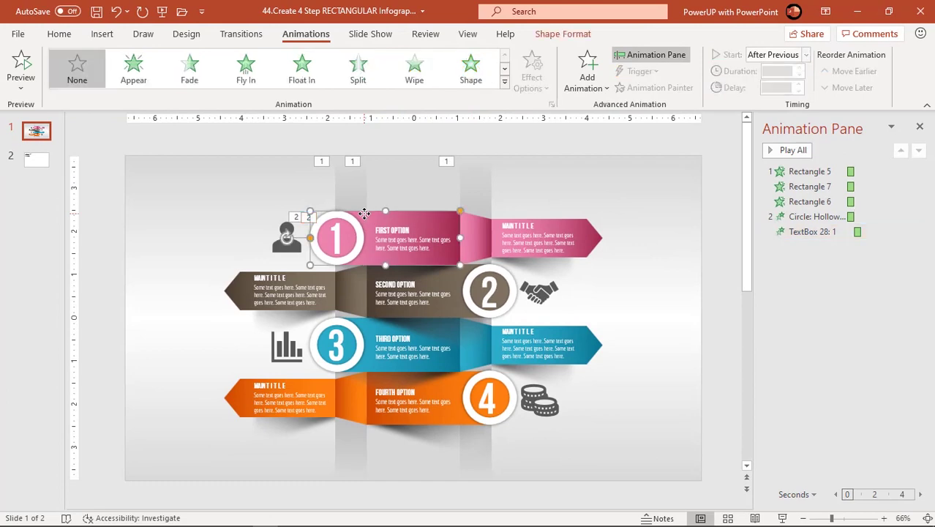
pyautogui.click(415, 69)
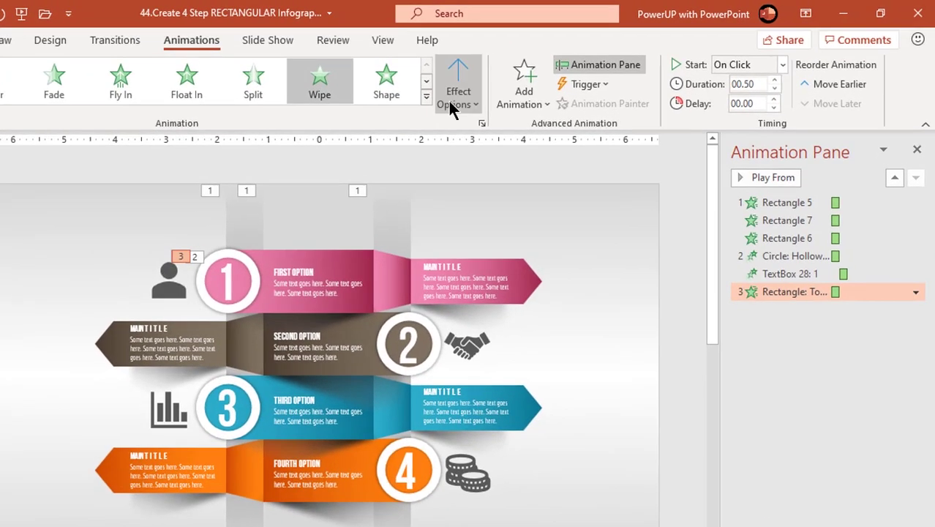
pyautogui.click(495, 92)
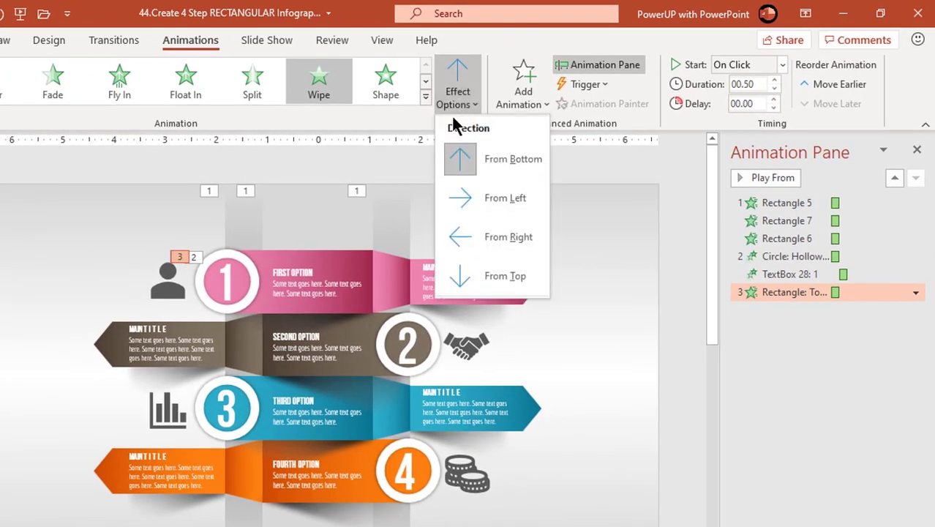
pyautogui.click(473, 196)
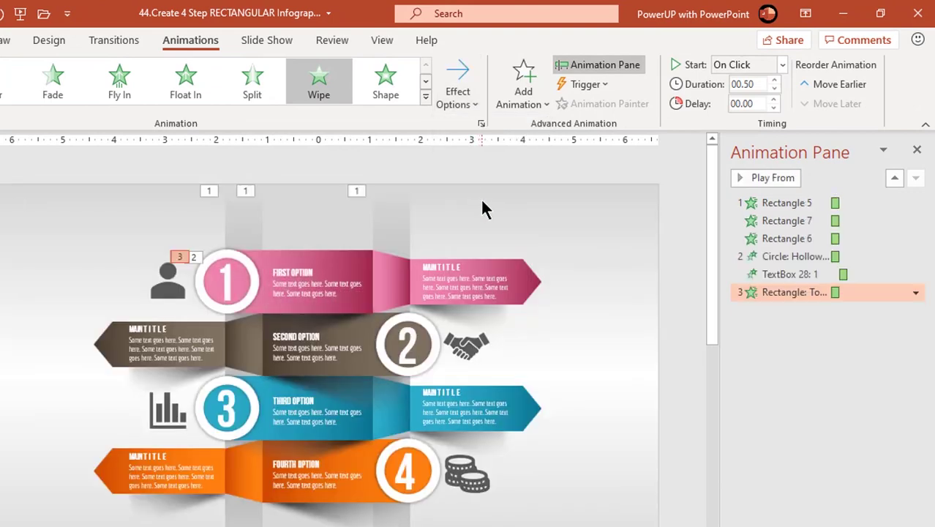
pyautogui.click(781, 65)
pyautogui.click(755, 123)
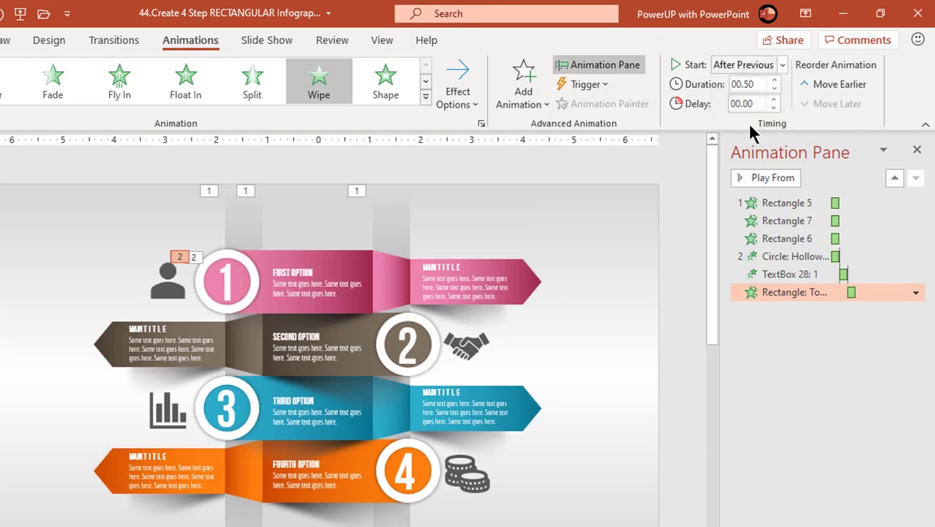
pyautogui.click(303, 320)
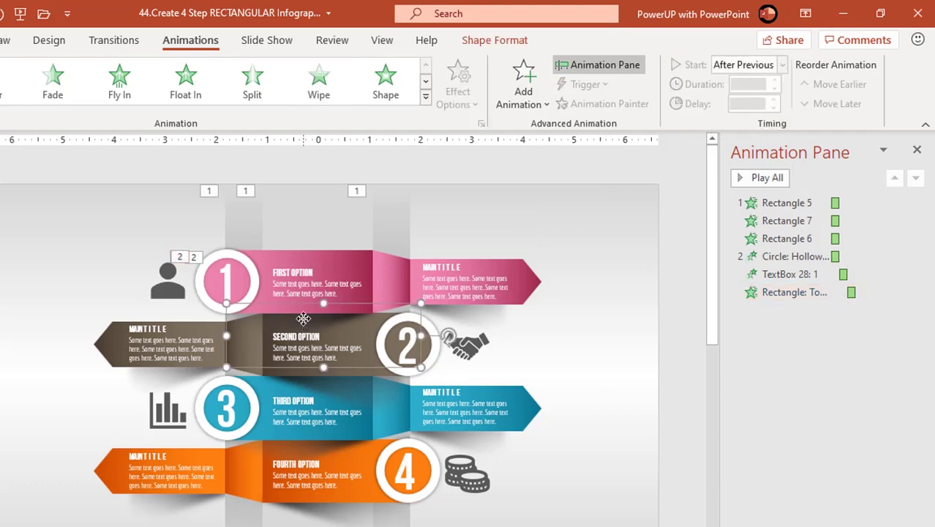
# - Give the triangular fold a From Left Wipe that starts With Previous
pyautogui.click(317, 89)
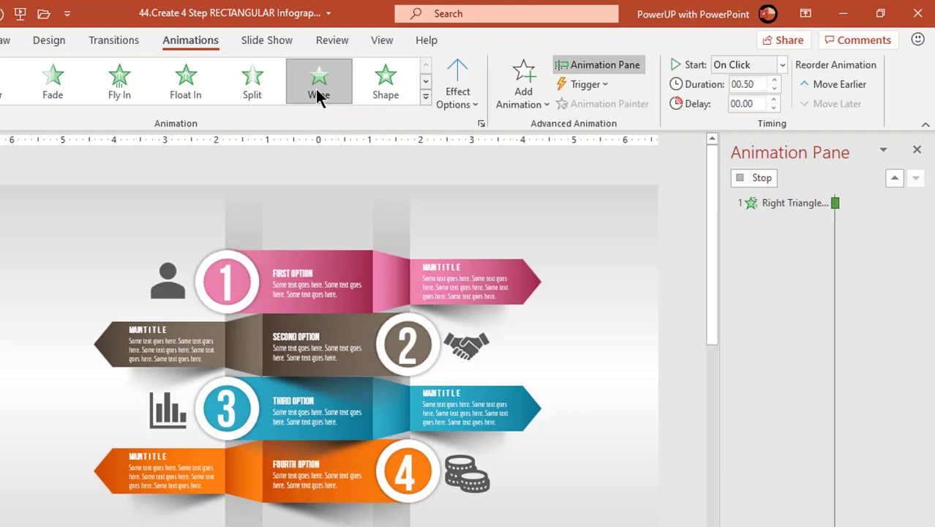
pyautogui.click(454, 98)
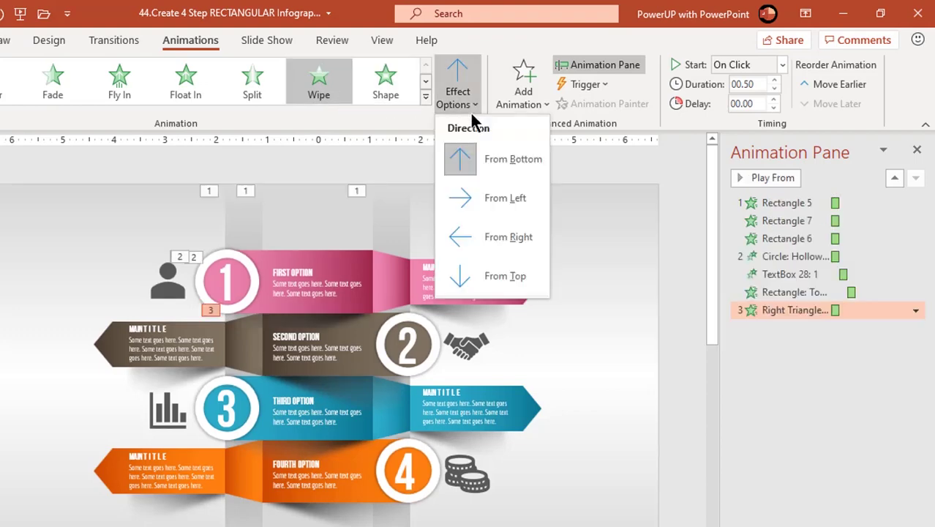
pyautogui.click(483, 198)
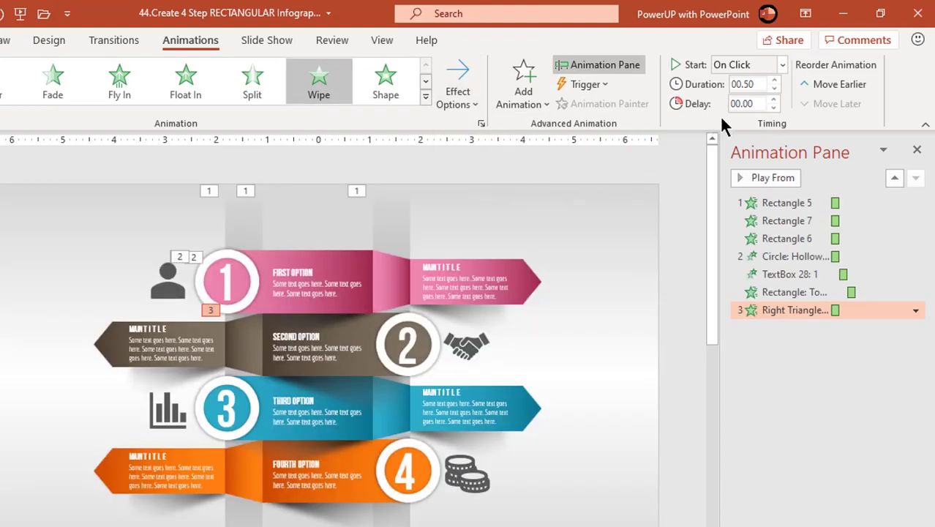
pyautogui.click(781, 64)
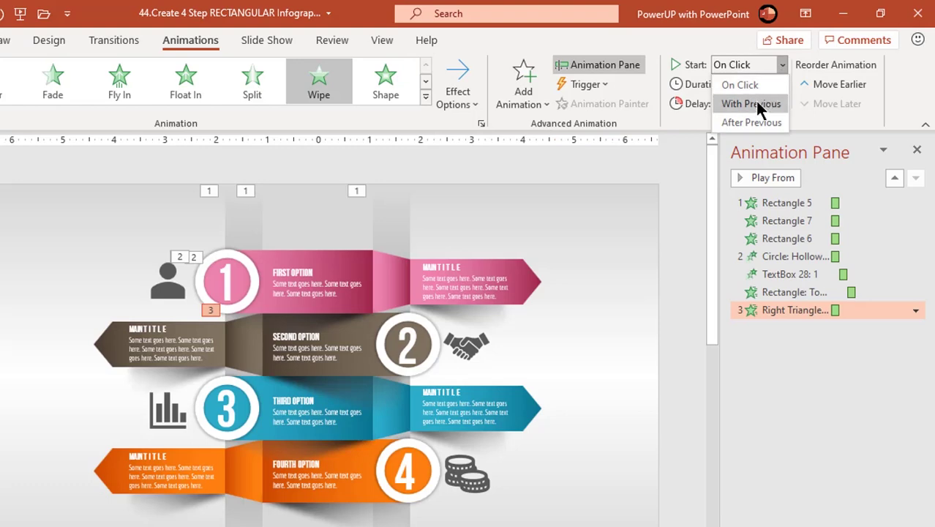
pyautogui.click(755, 99)
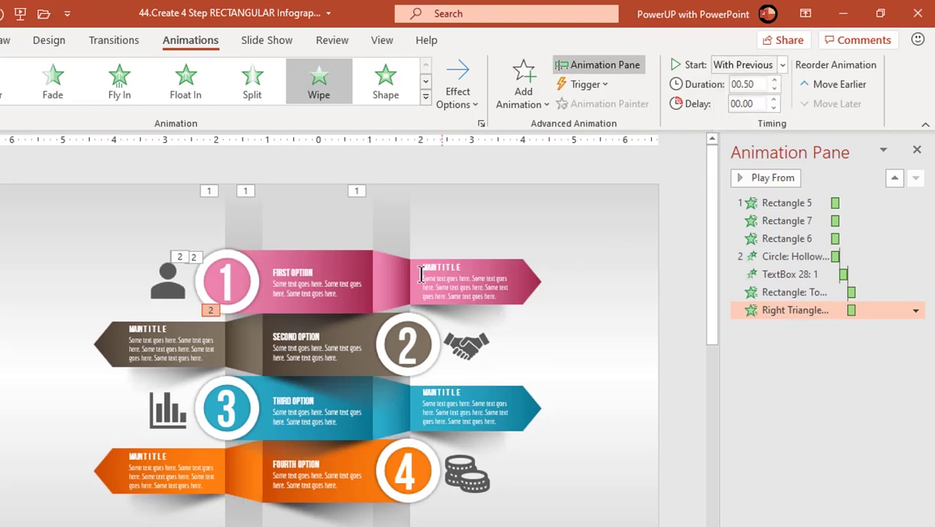
# - Give Trapezoid 10 a From Left Wipe that starts After Previous
pyautogui.click(391, 282)
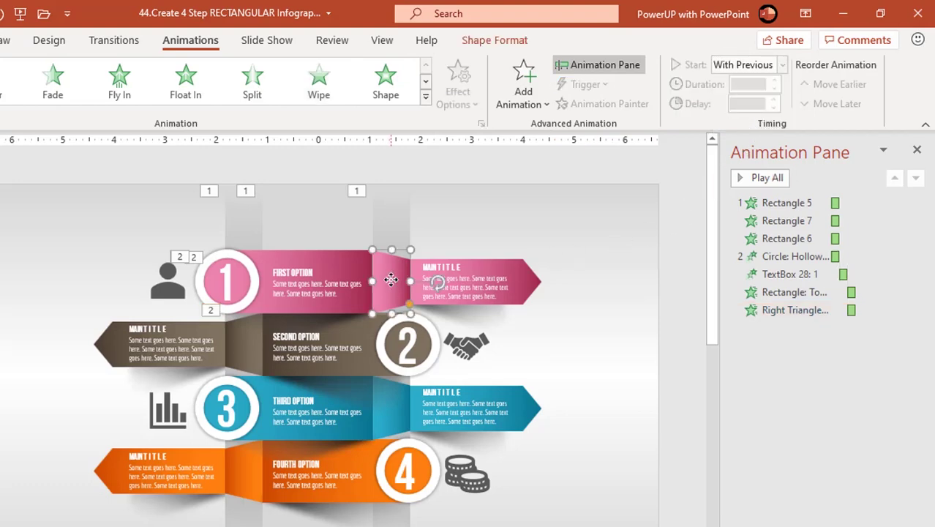
pyautogui.click(320, 94)
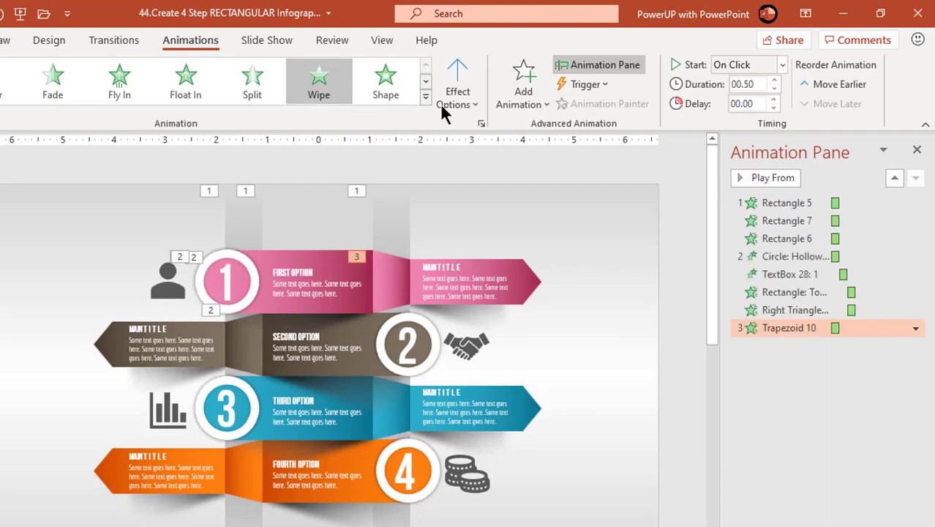
pyautogui.click(459, 95)
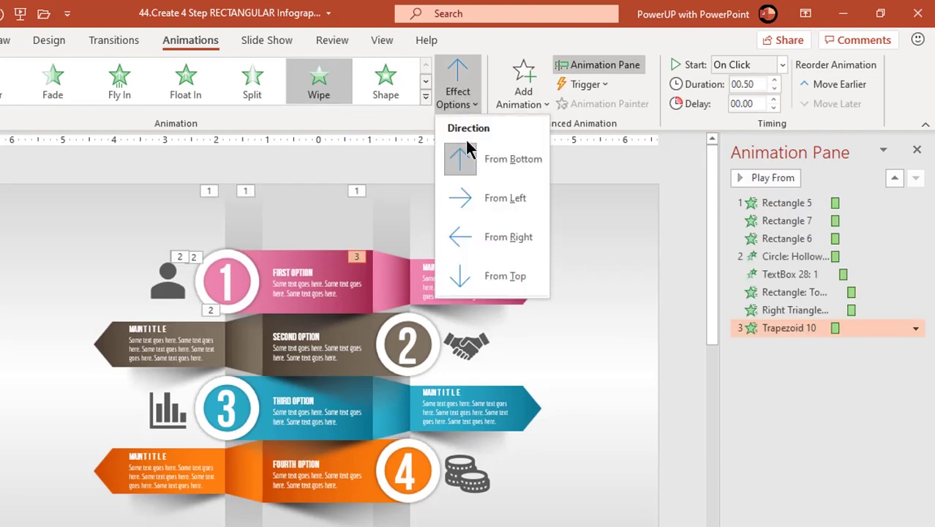
pyautogui.click(475, 196)
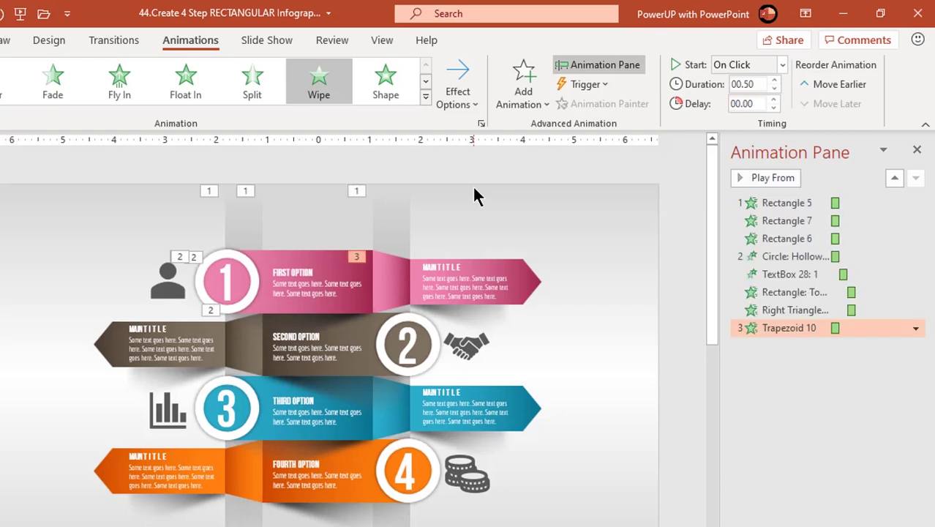
pyautogui.click(780, 65)
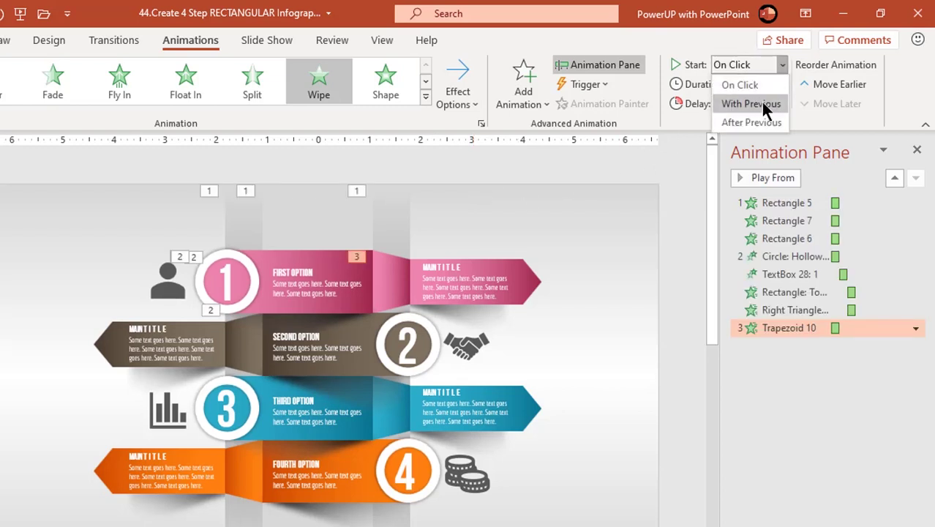
pyautogui.click(755, 121)
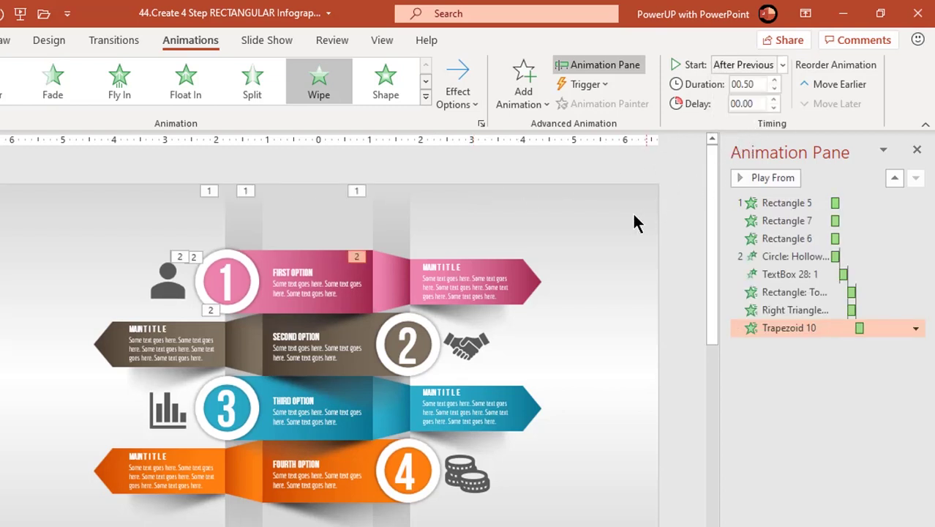
# - Make the pink MAIN TITLE arrow Wipe From Left, starting After Previous
pyautogui.click(533, 271)
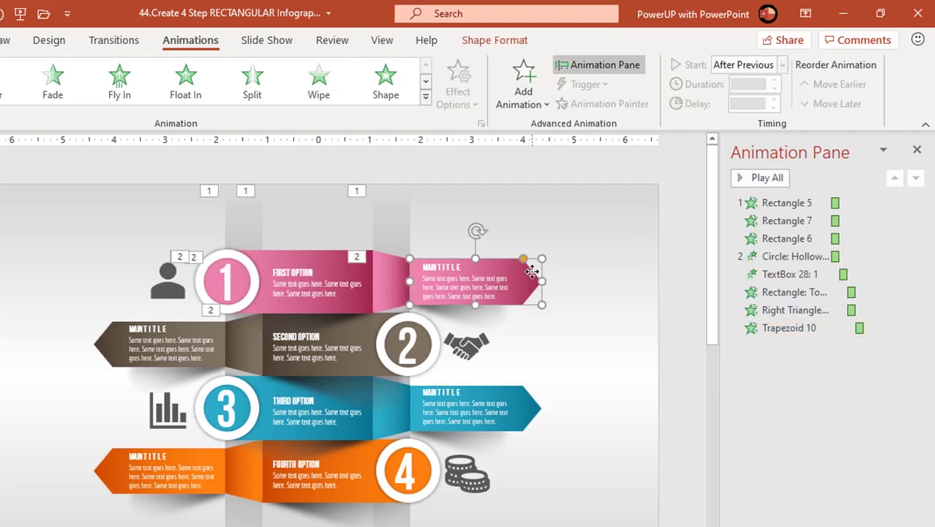
pyautogui.click(327, 88)
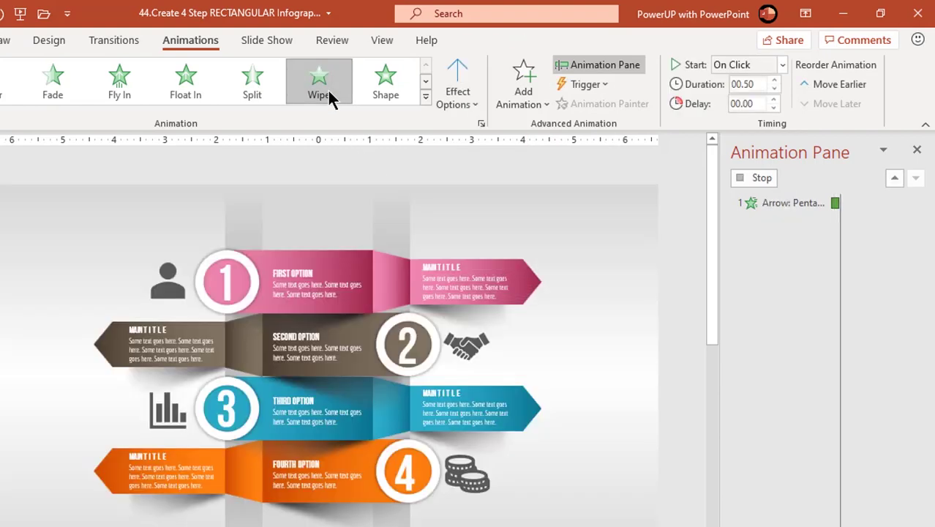
pyautogui.click(454, 101)
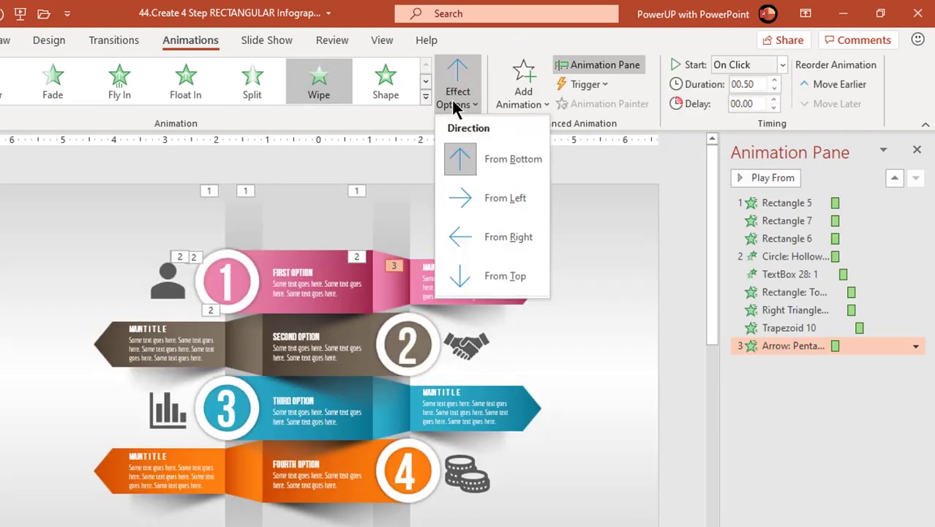
pyautogui.click(465, 197)
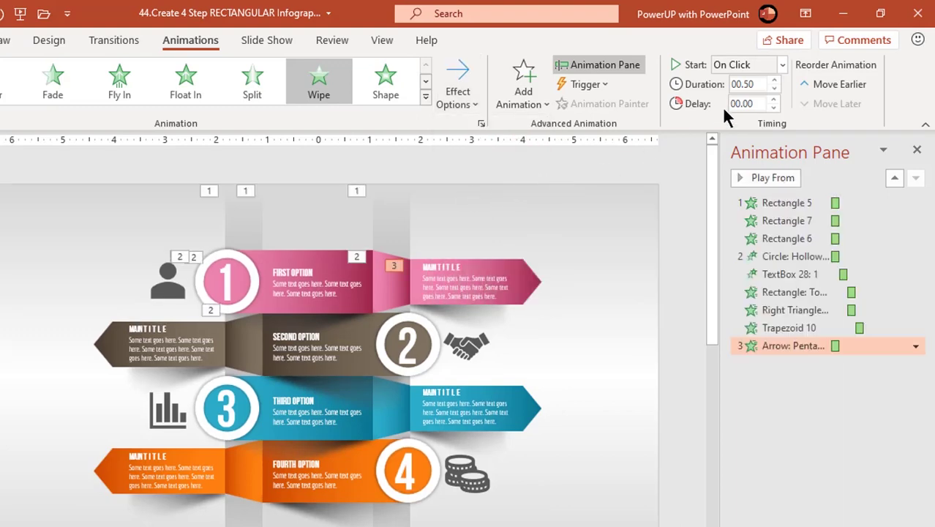
pyautogui.click(782, 63)
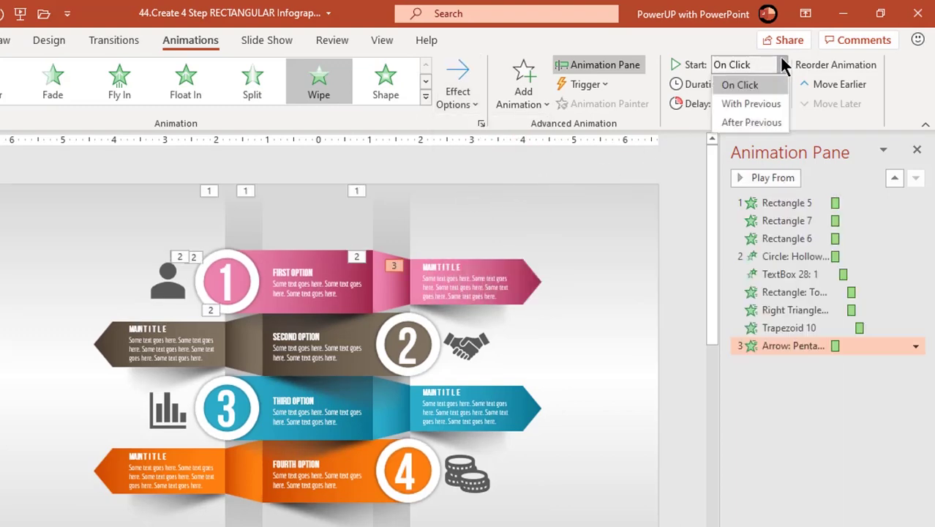
pyautogui.click(748, 123)
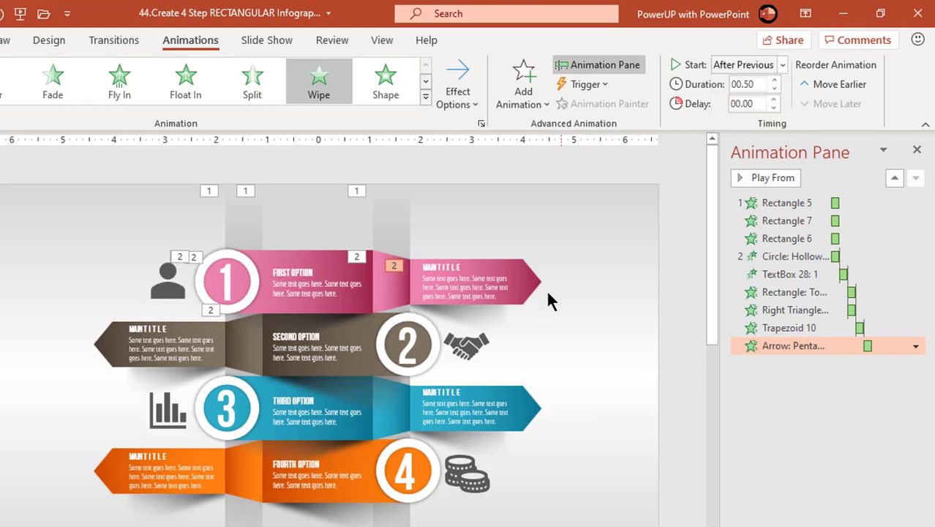
# - Make Right Triangle 4 Wipe From Left, starting With Previous
pyautogui.click(493, 313)
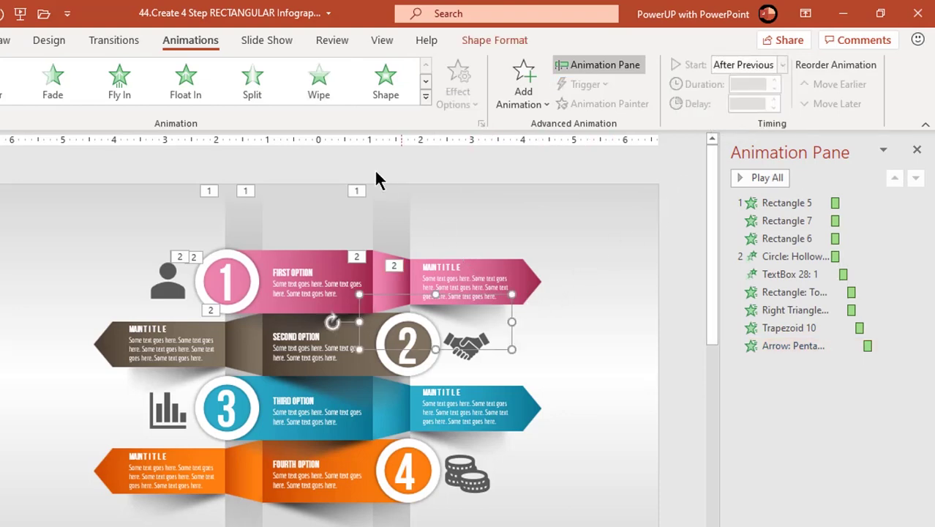
pyautogui.click(319, 89)
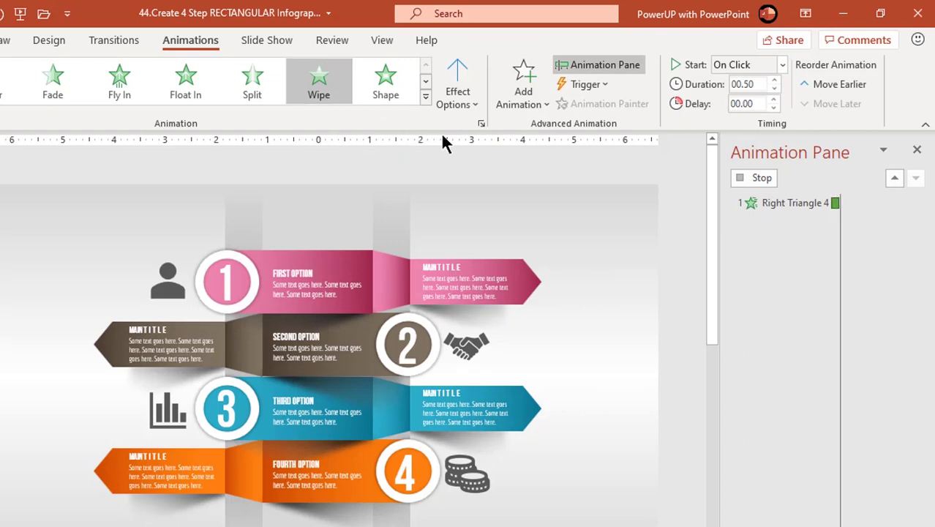
pyautogui.click(455, 105)
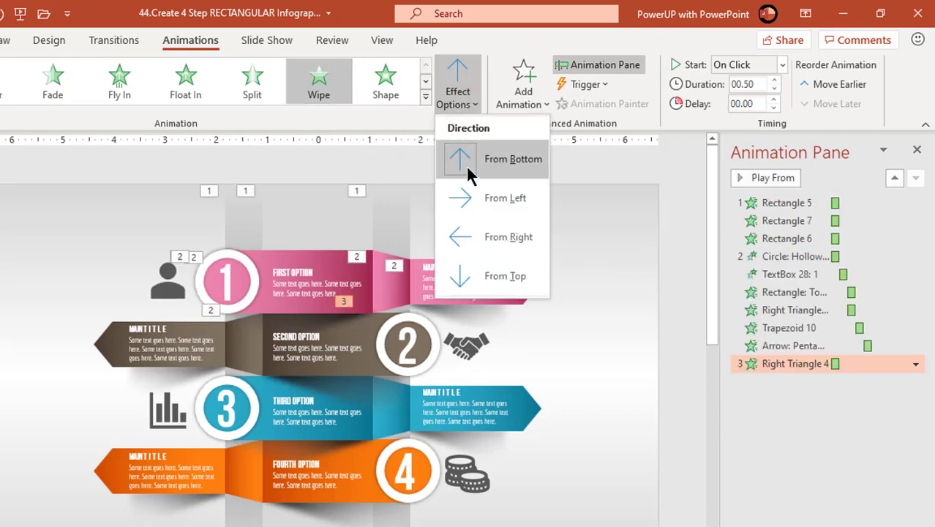
pyautogui.click(469, 191)
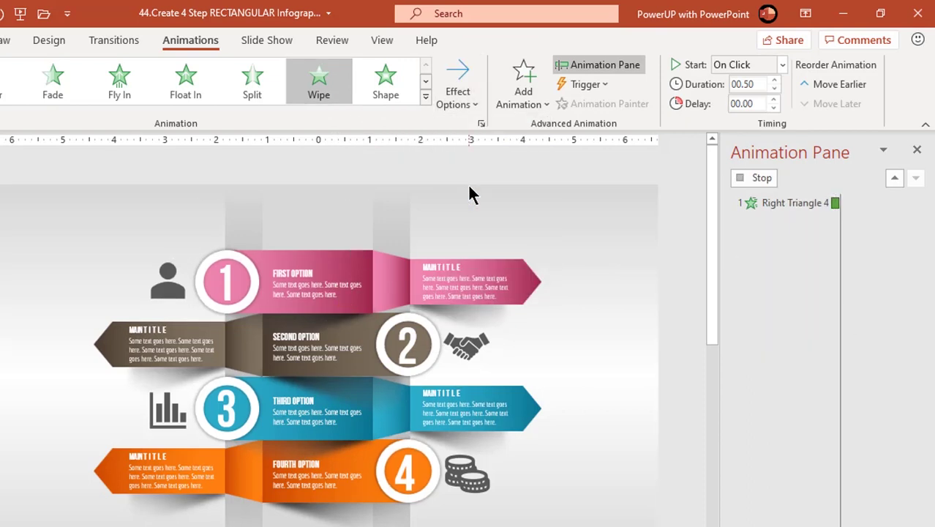
pyautogui.click(780, 67)
pyautogui.click(766, 106)
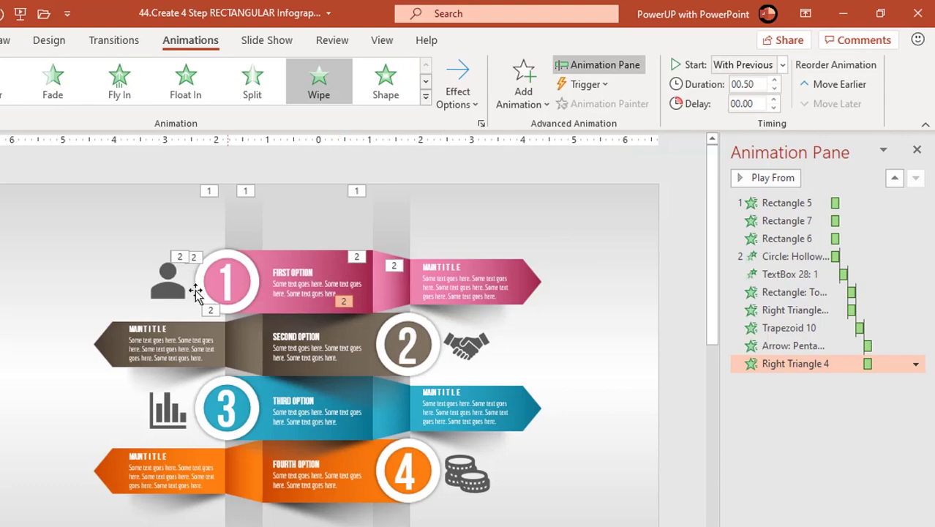
pyautogui.click(167, 287)
# - Apply a Zoom entrance to the person icon, FIRST OPTION text and MAIN TITLE text together
pyautogui.keyDown('shift'); pyautogui.click(304, 287); pyautogui.keyUp('shift')
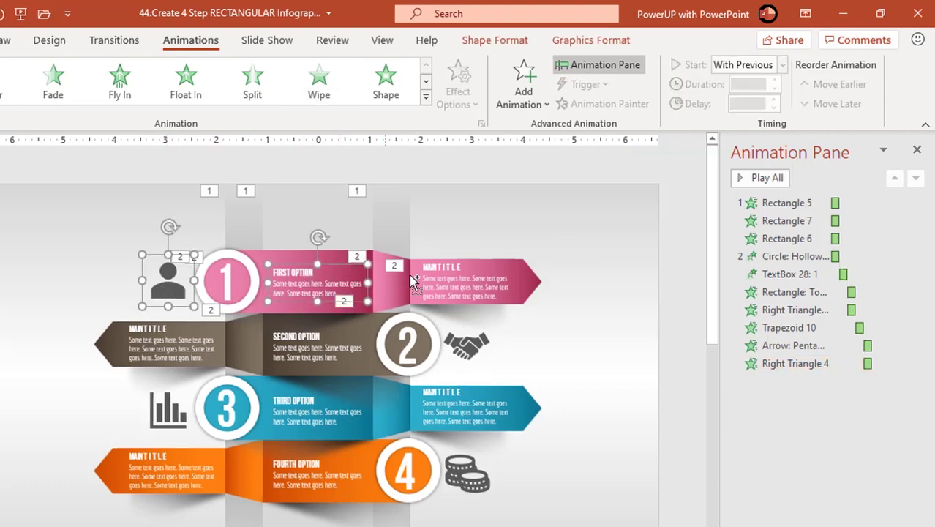
pyautogui.keyDown('shift'); pyautogui.click(467, 282); pyautogui.keyUp('shift')
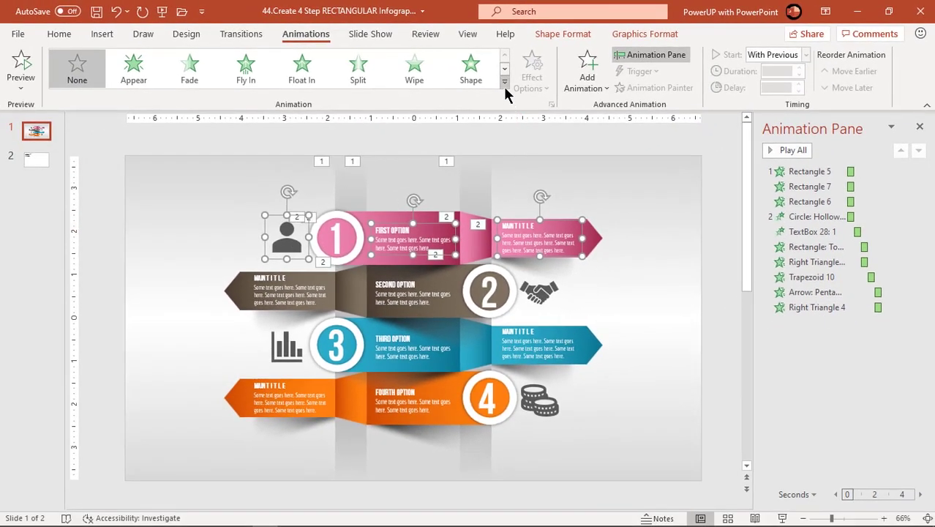
pyautogui.click(505, 82)
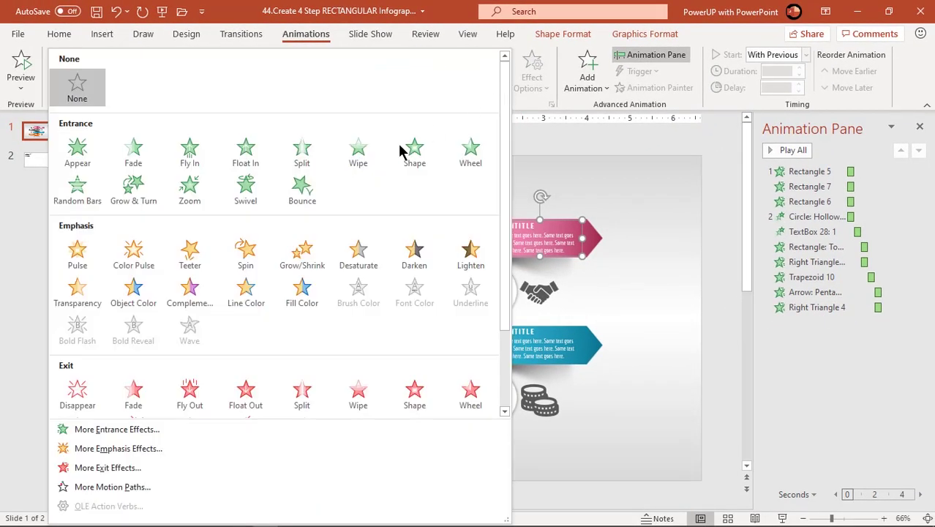
pyautogui.click(190, 192)
# - In the Animation Pane, set Graphic 36's zoom to start After Previous
pyautogui.click(668, 339)
pyautogui.click(807, 323)
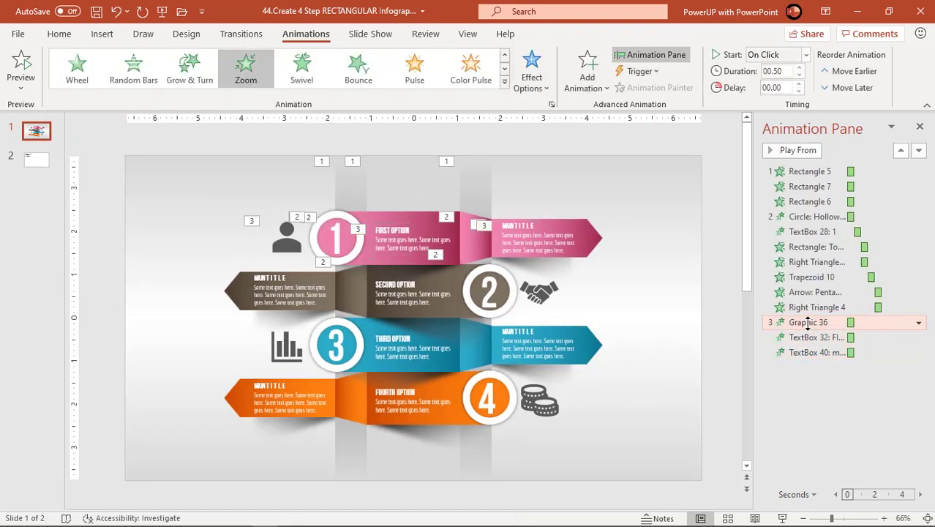
pyautogui.moveTo(809, 322); pyautogui.dragTo(794, 273)
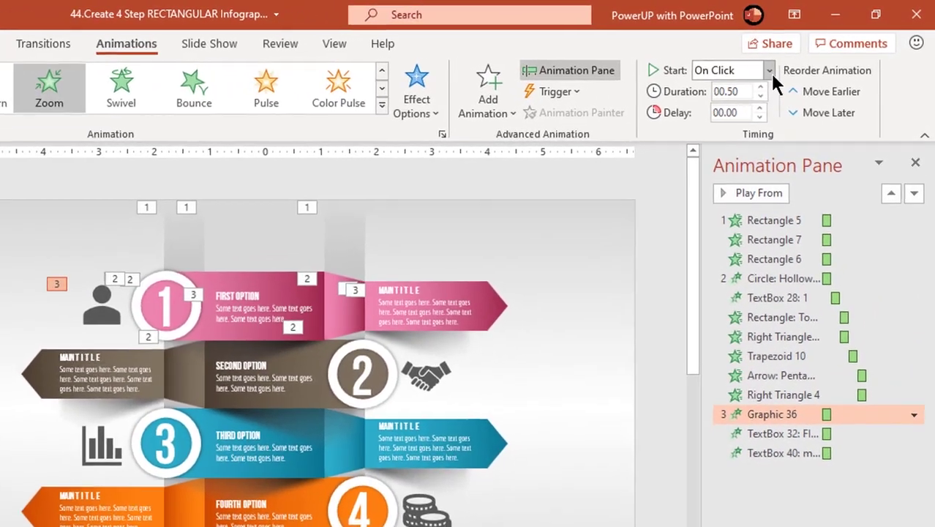
pyautogui.click(805, 55)
pyautogui.click(748, 134)
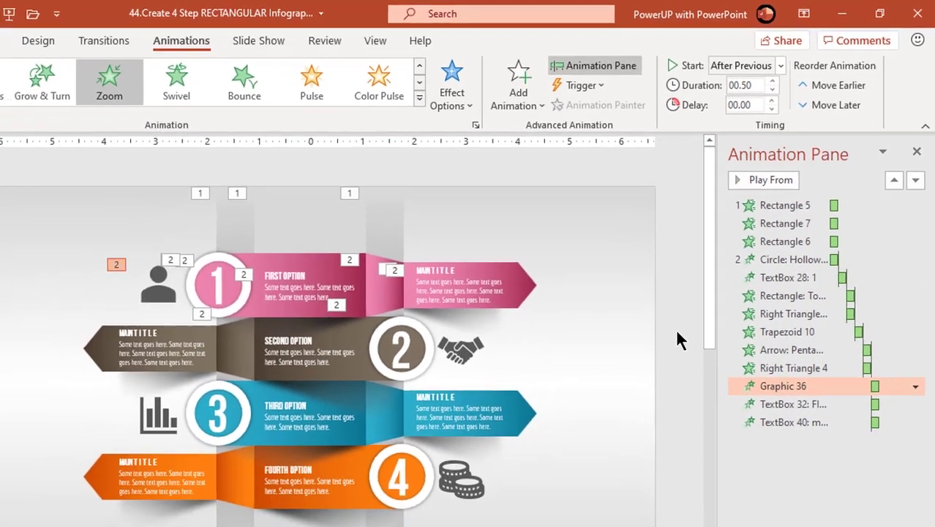
pyautogui.click(655, 373)
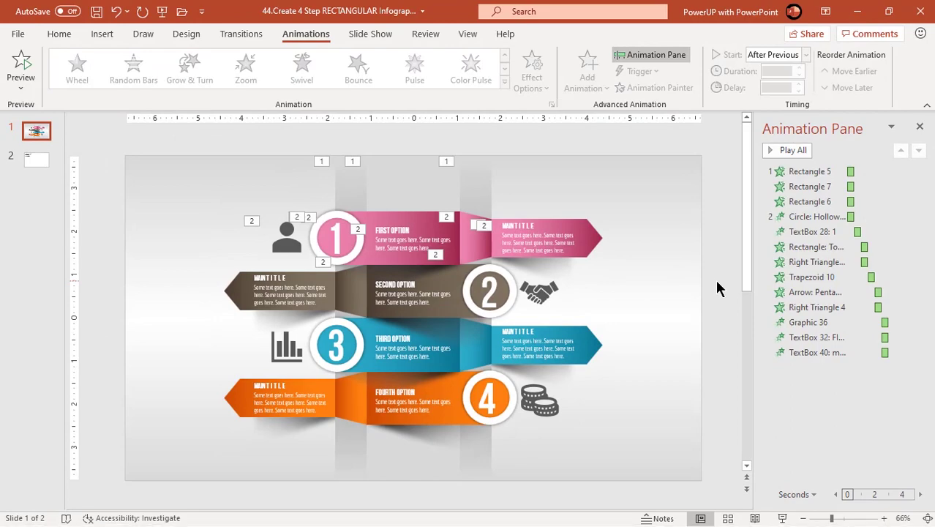
pyautogui.press('F5')
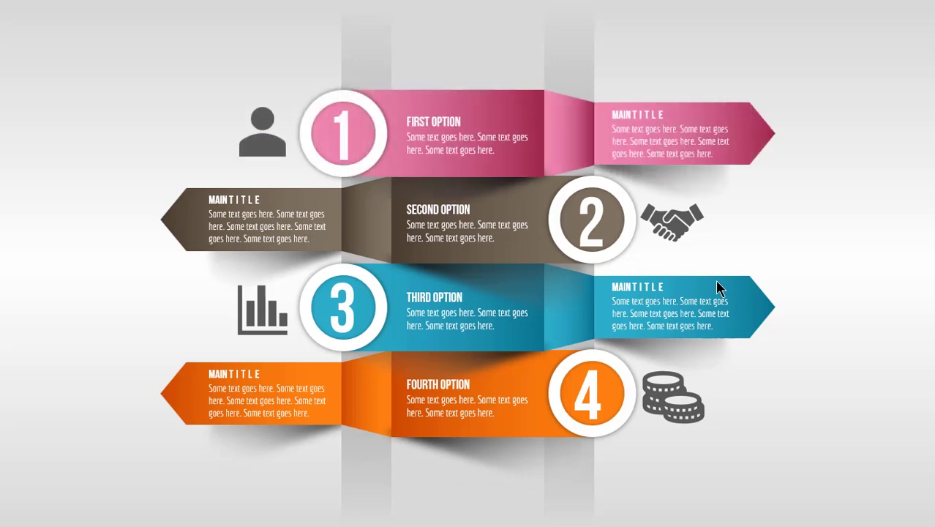
pyautogui.press('Escape')
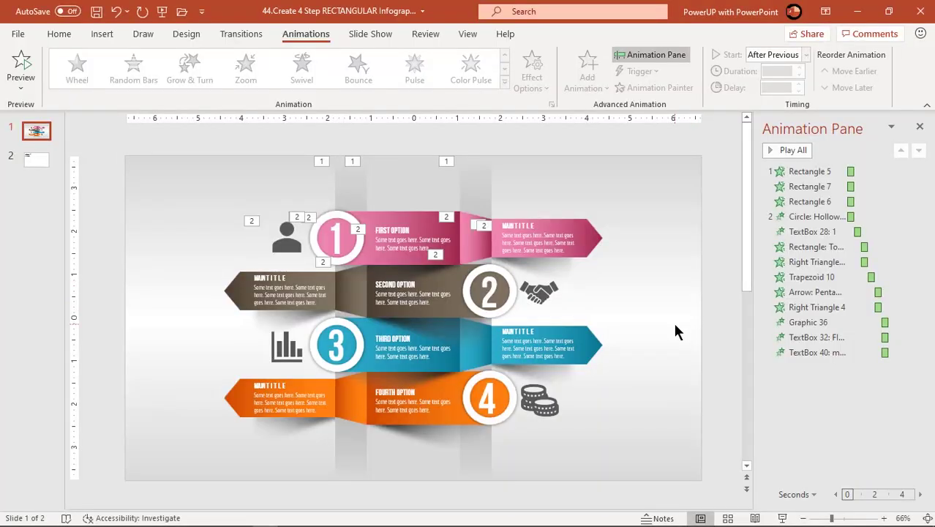
# - Apply a Zoom entrance from the animation gallery to the circle numbered 2
pyautogui.click(509, 275)
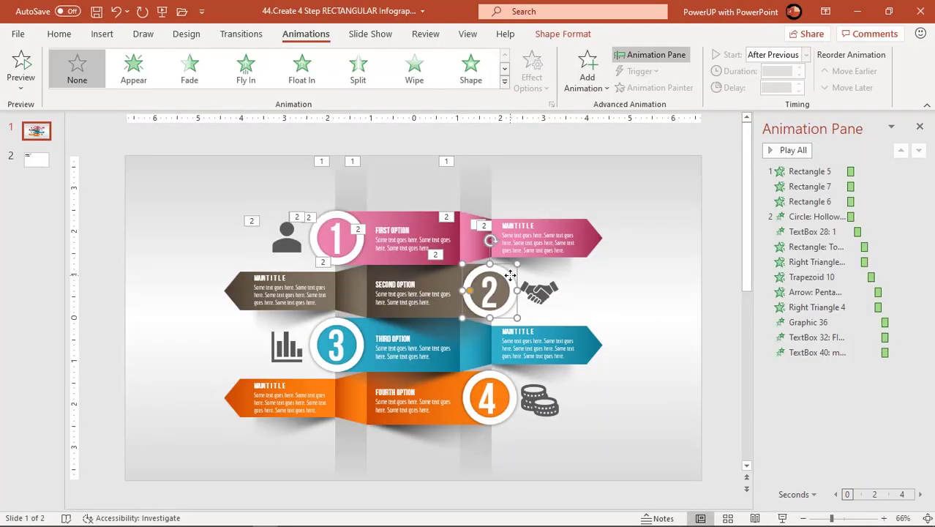
pyautogui.click(505, 80)
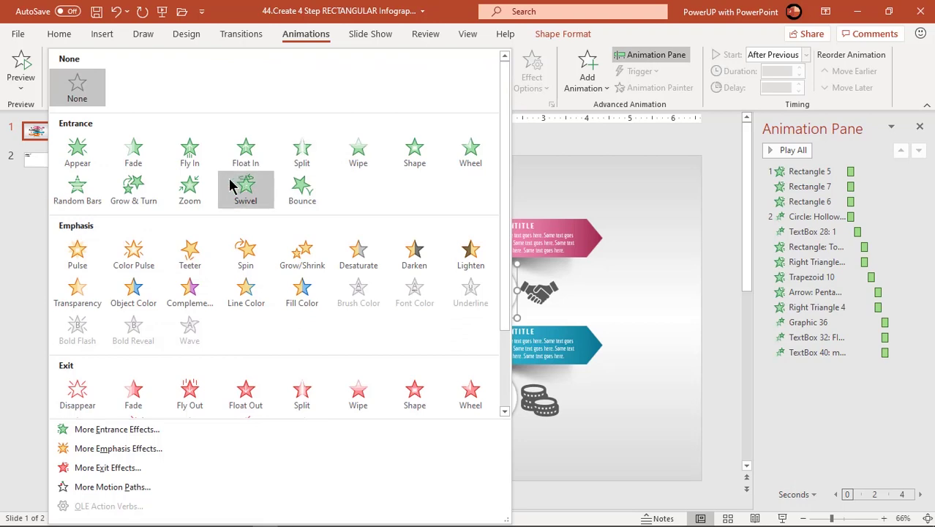
pyautogui.click(198, 190)
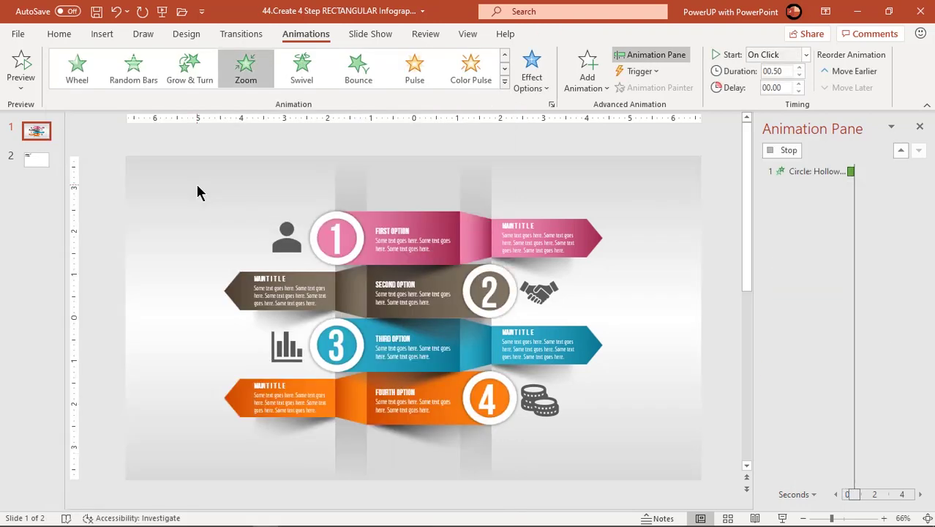